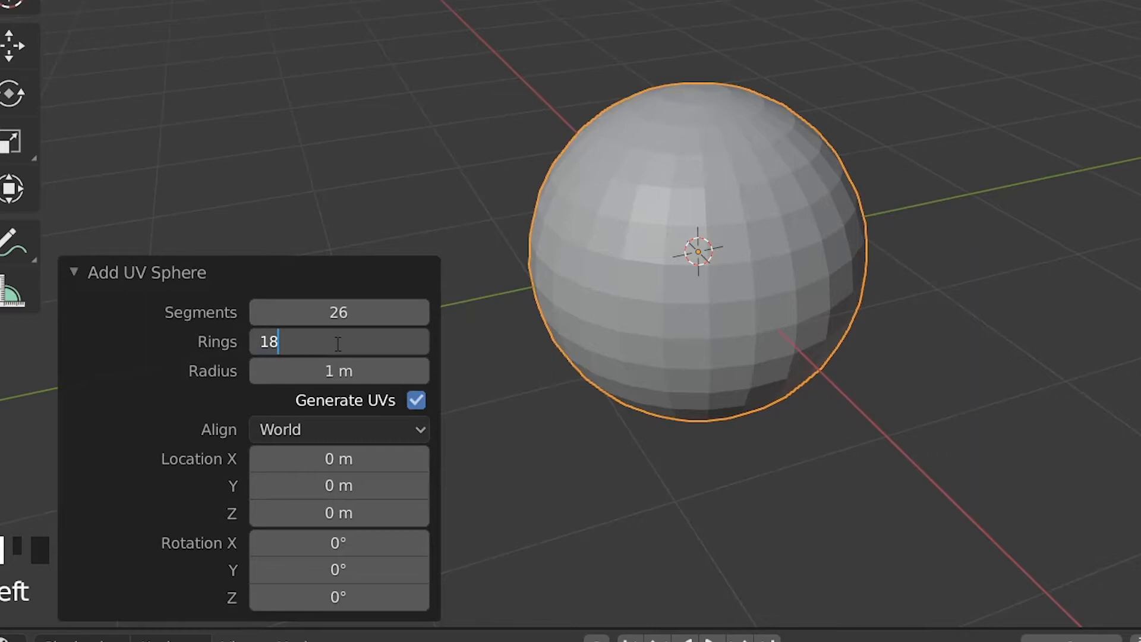
- Set the UV sphere's rings to 18 and shade the sphere smooth
click(527, 371)
click(690, 209)
right_click(690, 208)
click(690, 208)
scroll(690, 220, up, 3)
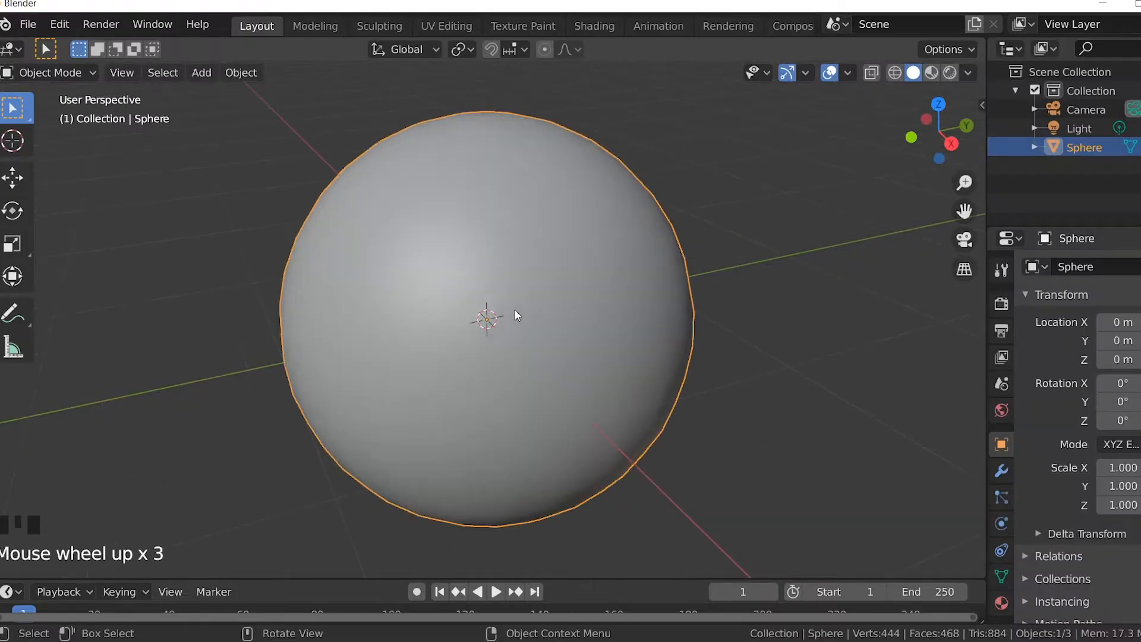
scroll(515, 310, down, 3)
scroll(515, 311, up, 1)
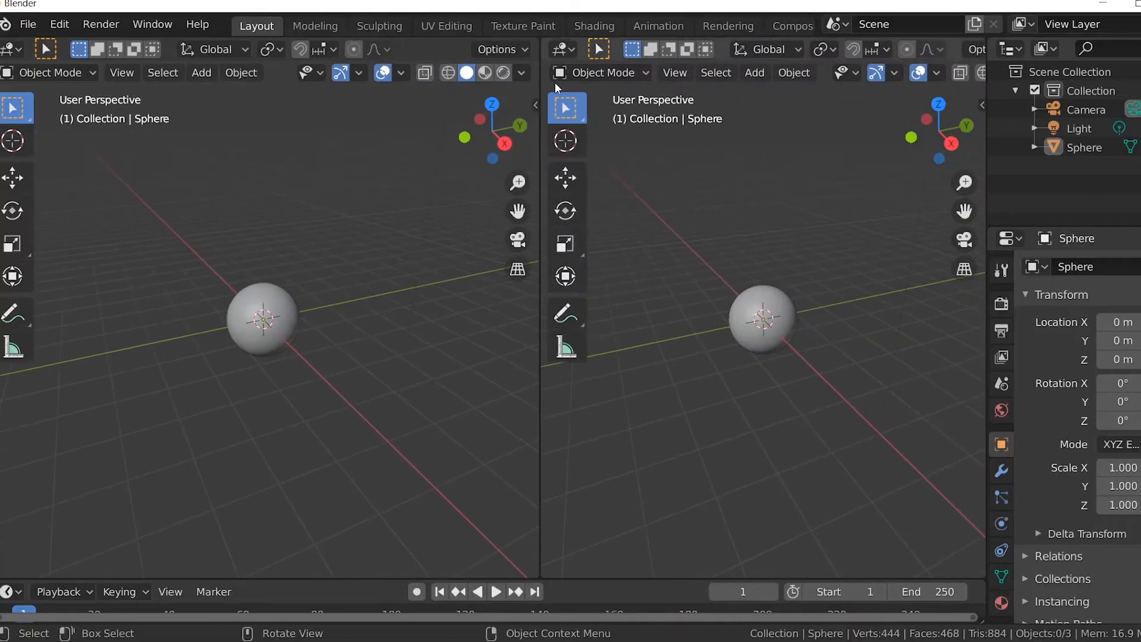
- Change the second 3D viewport to a UV Editor and split off a Shader Editor beneath it with its sidebar collapsed
click(559, 48)
click(393, 238)
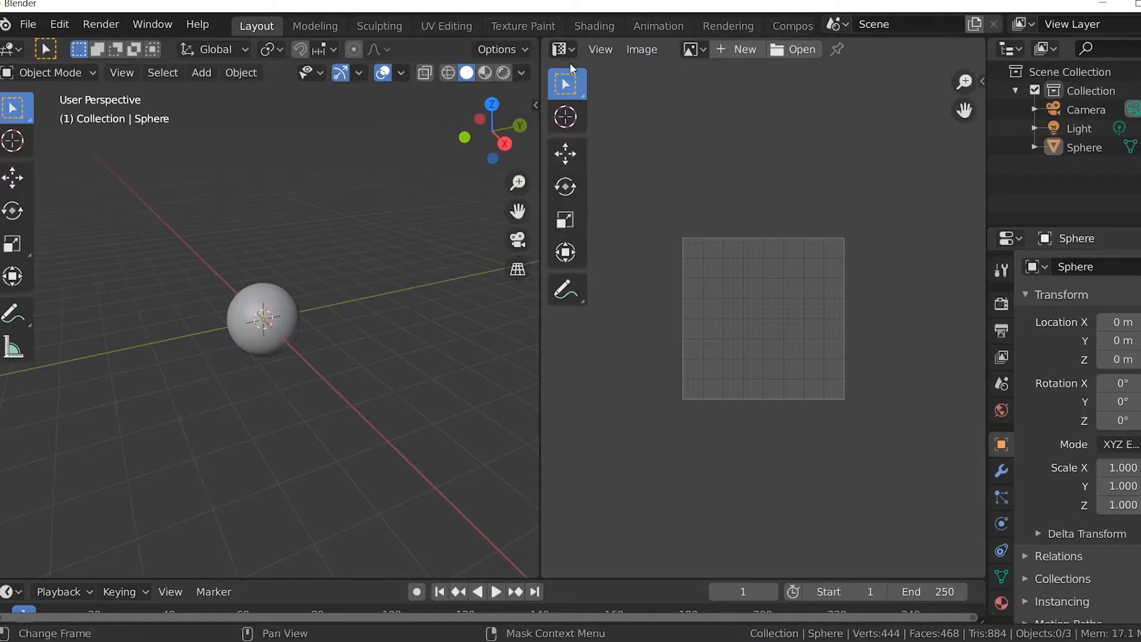
drag(542, 40, 556, 329)
click(563, 341)
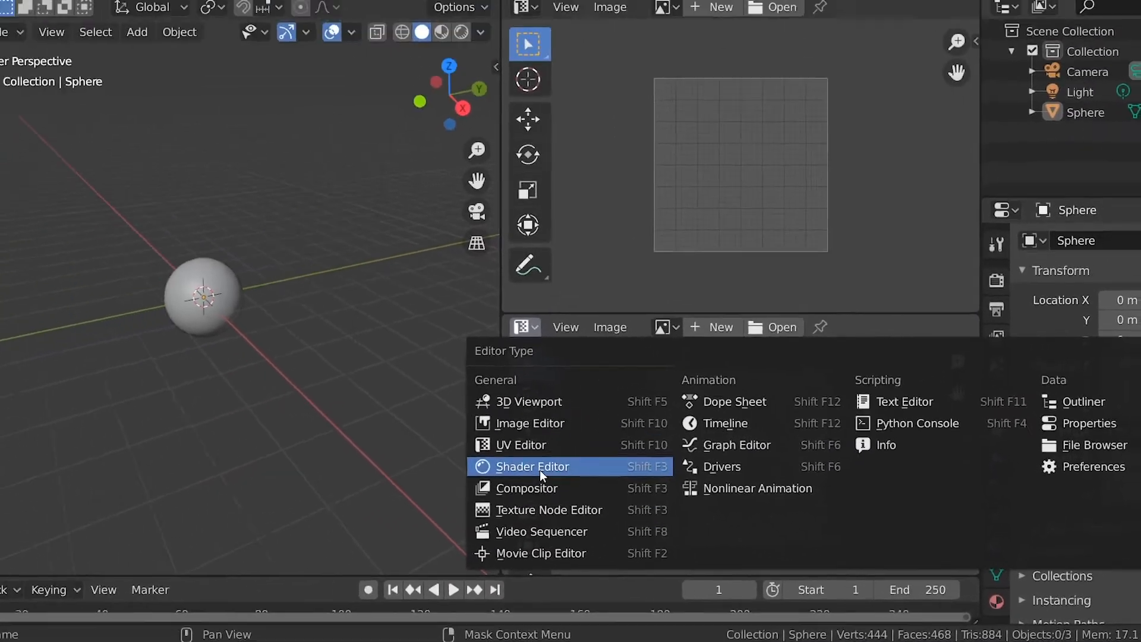
click(540, 467)
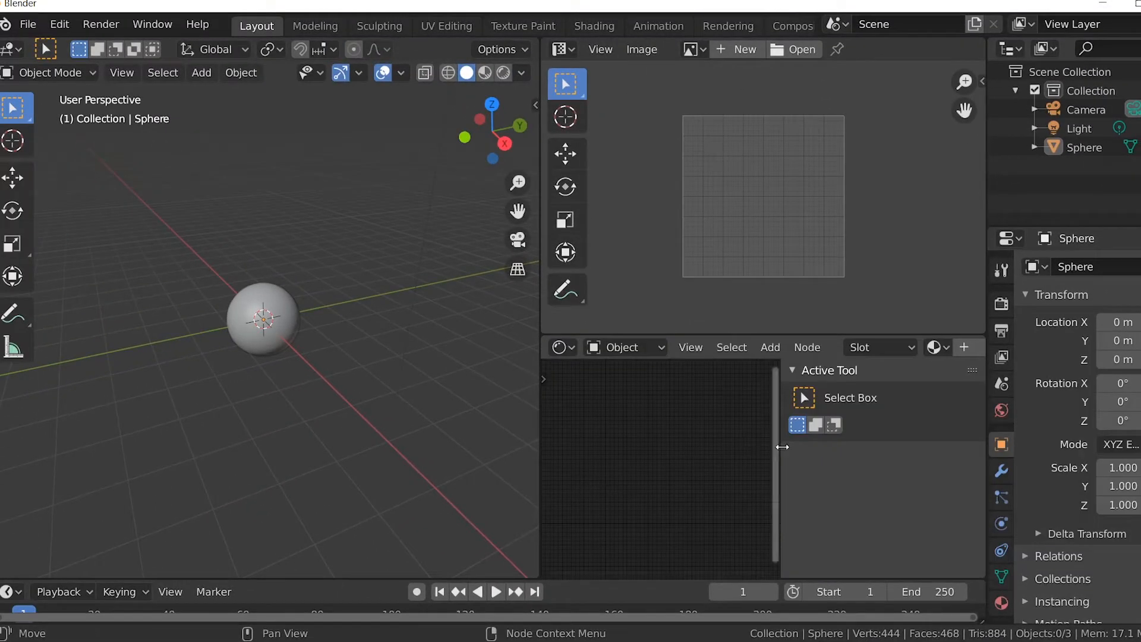
drag(774, 446, 1010, 451)
- Create a new material on the sphere and name it "eye"
click(1002, 603)
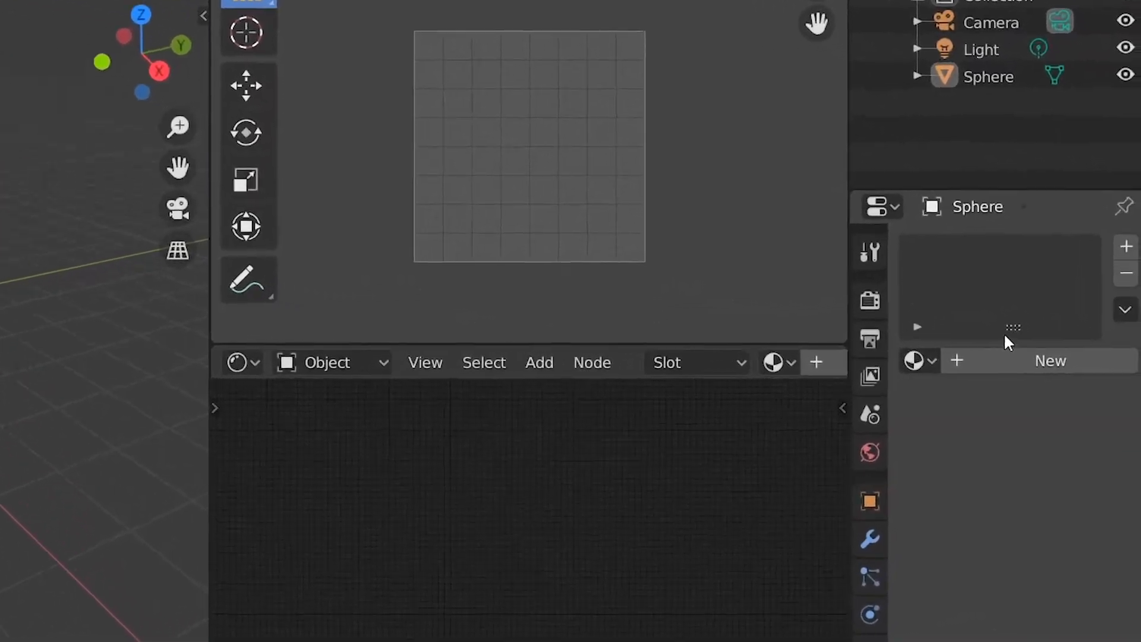
click(1078, 347)
double_click(942, 234)
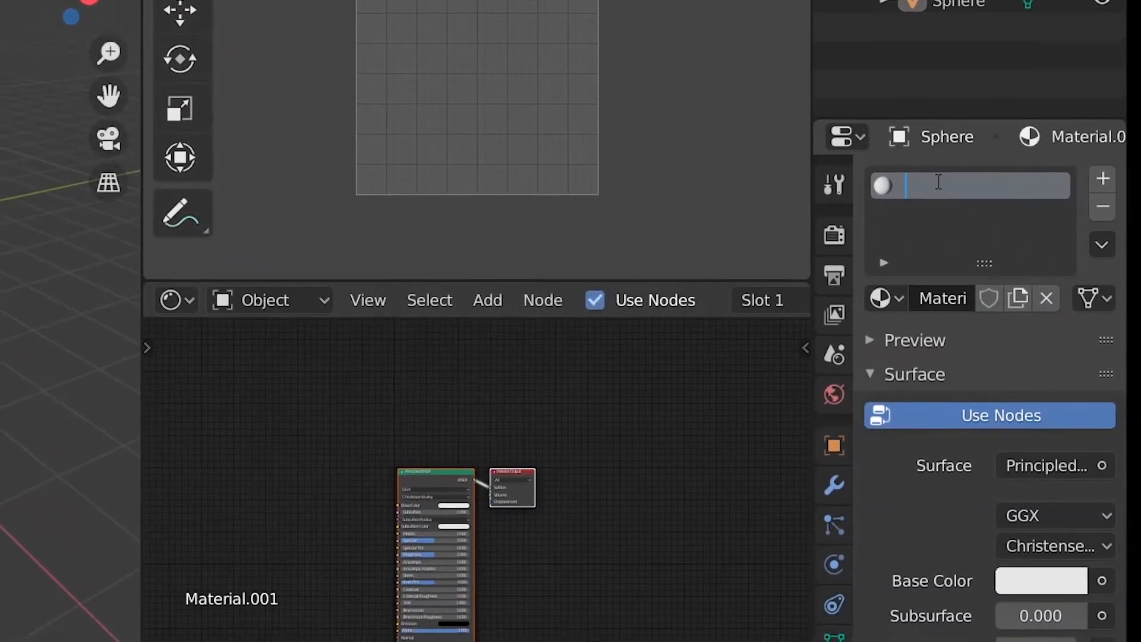
key(BackSpace)
text(eye)
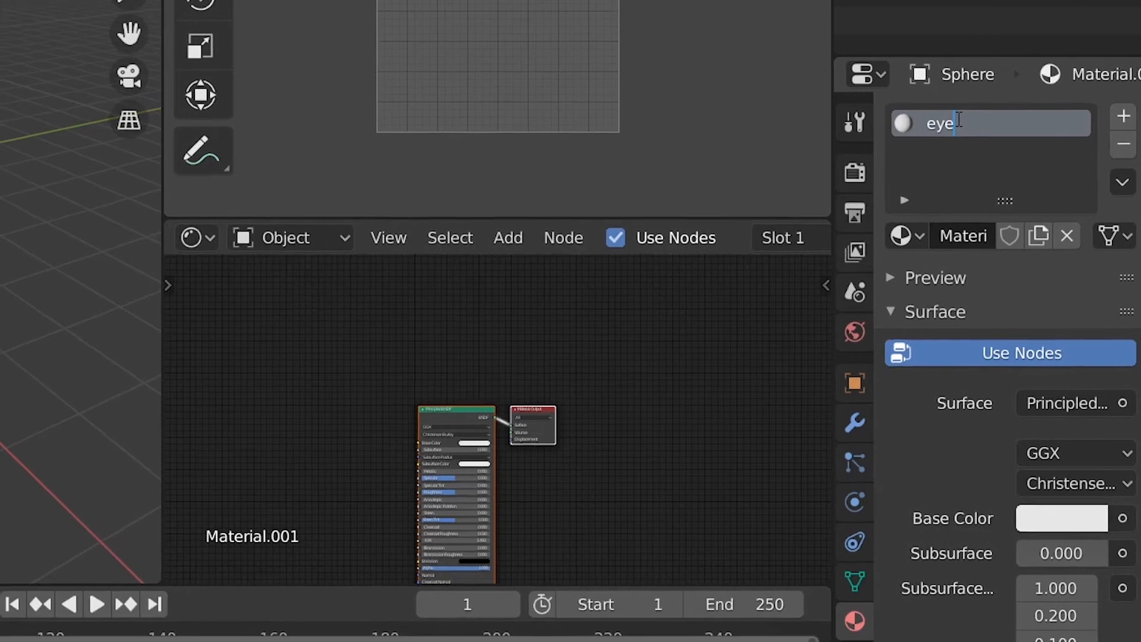
key(Return)
- Enlarge the Shader Editor area so there is more room for the Principled BSDF and Material Output nodes
scroll(506, 457, up, 5)
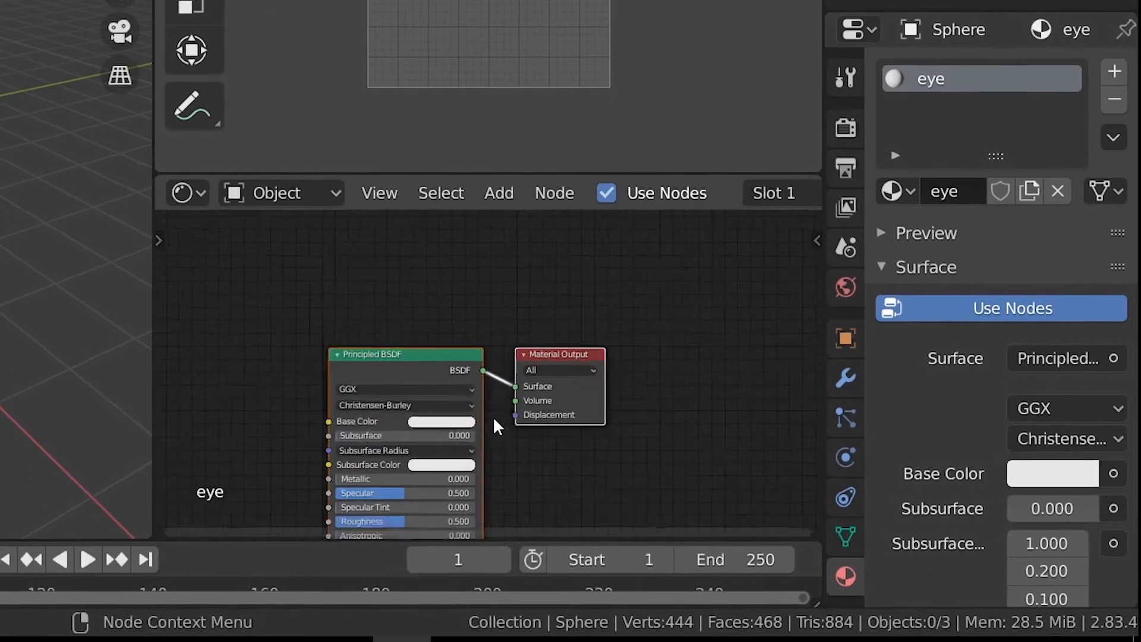
middle_drag(481, 433, 484, 319)
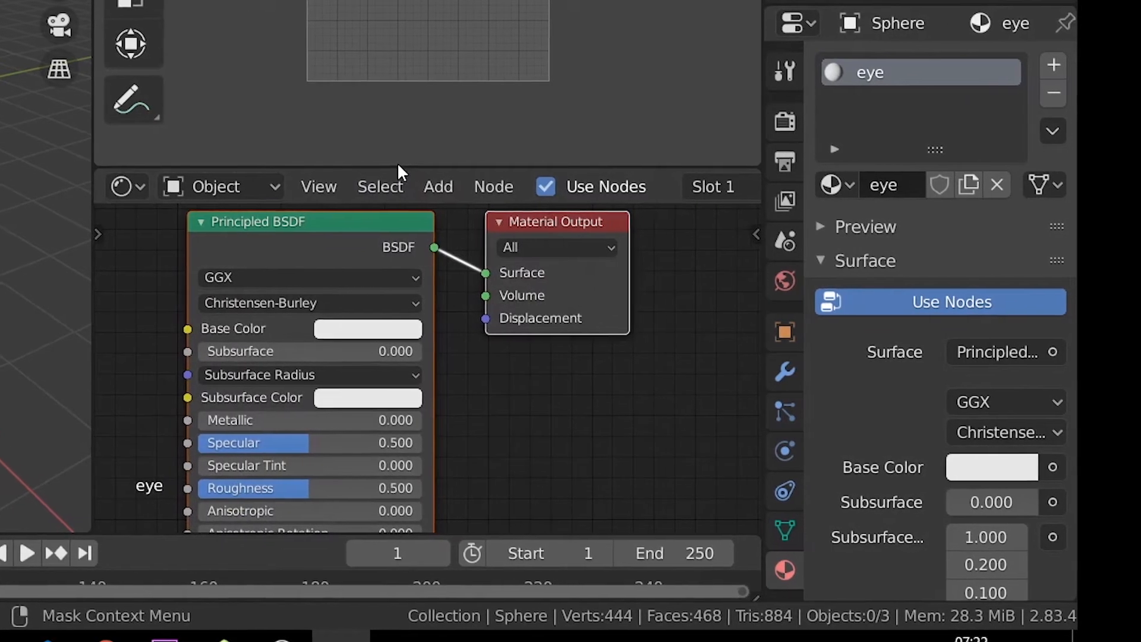
drag(390, 166, 416, 6)
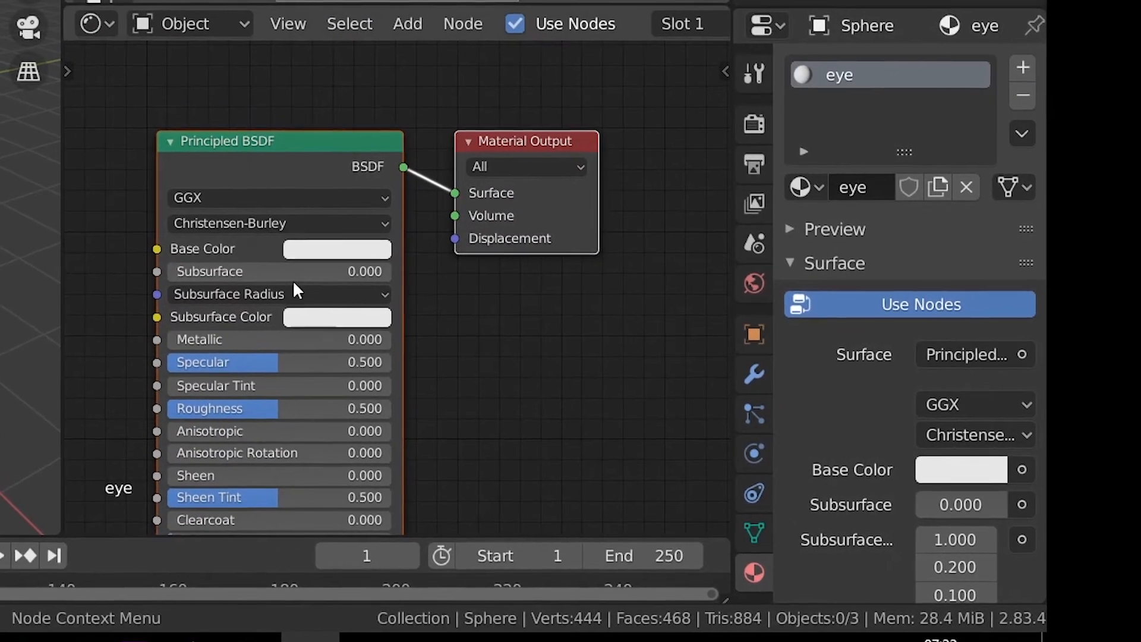
scroll(960, 335, down, 8)
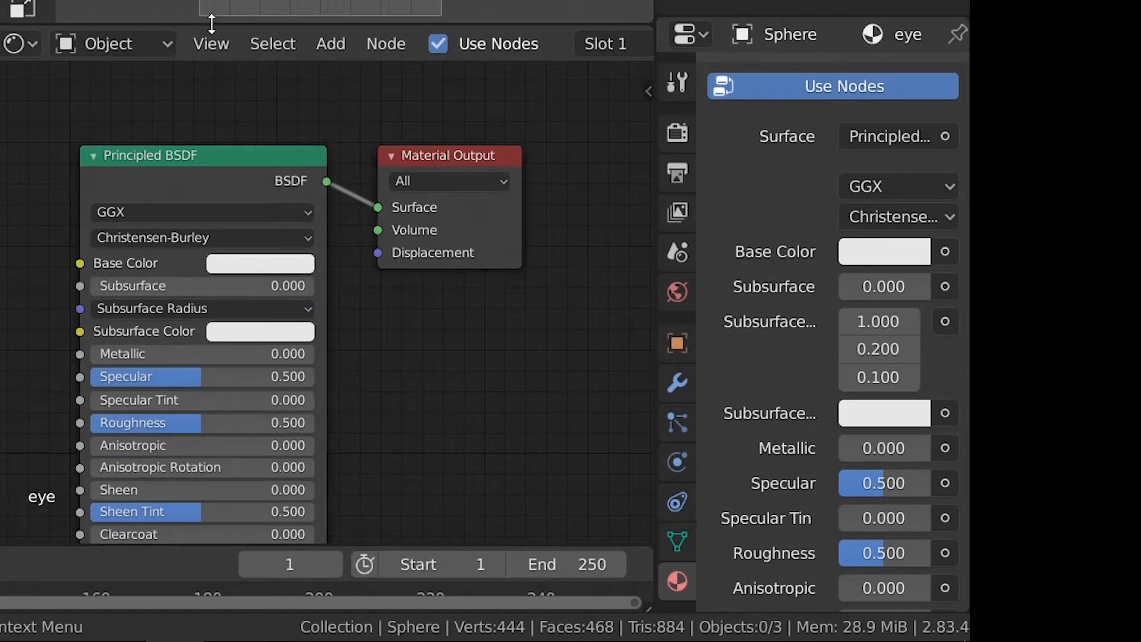
drag(212, 24, 212, 99)
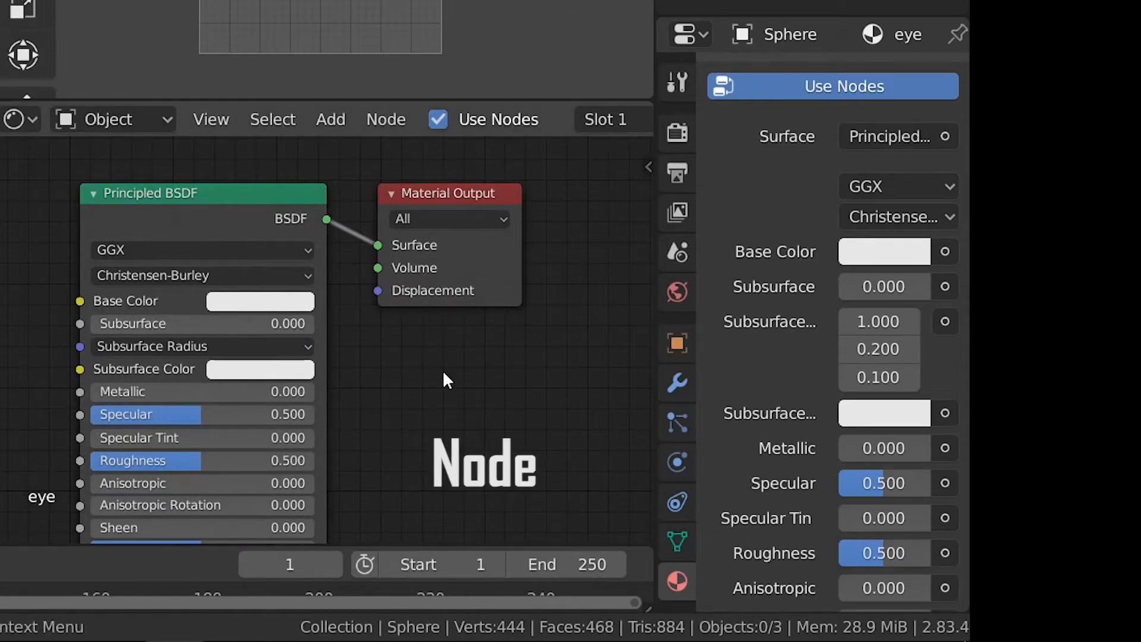
scroll(447, 380, down, 3)
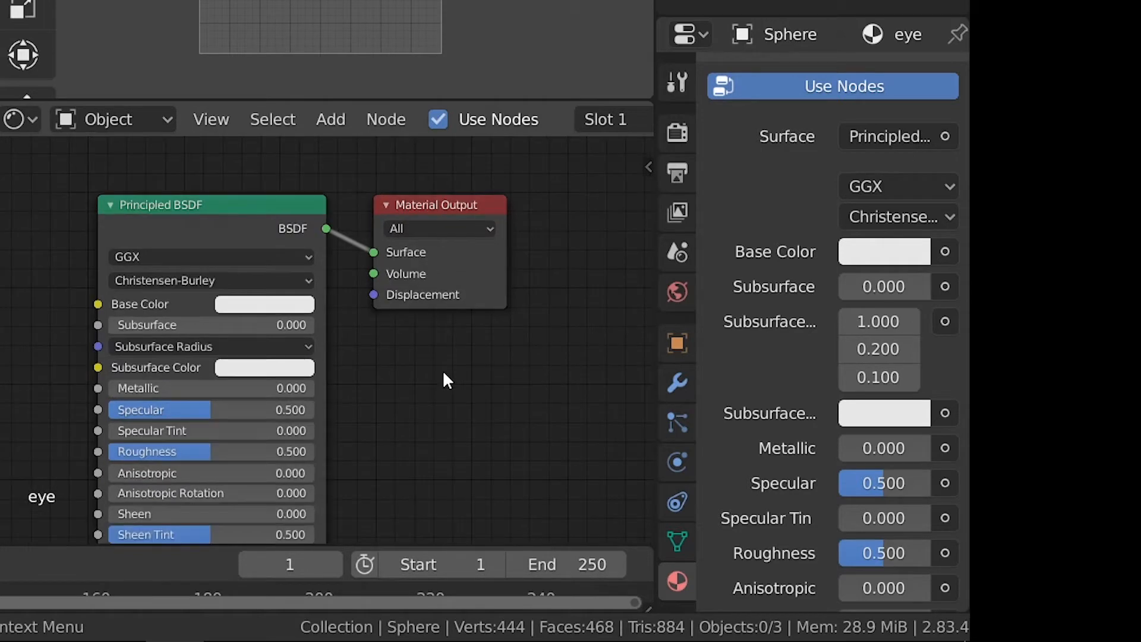
scroll(447, 381, down, 2)
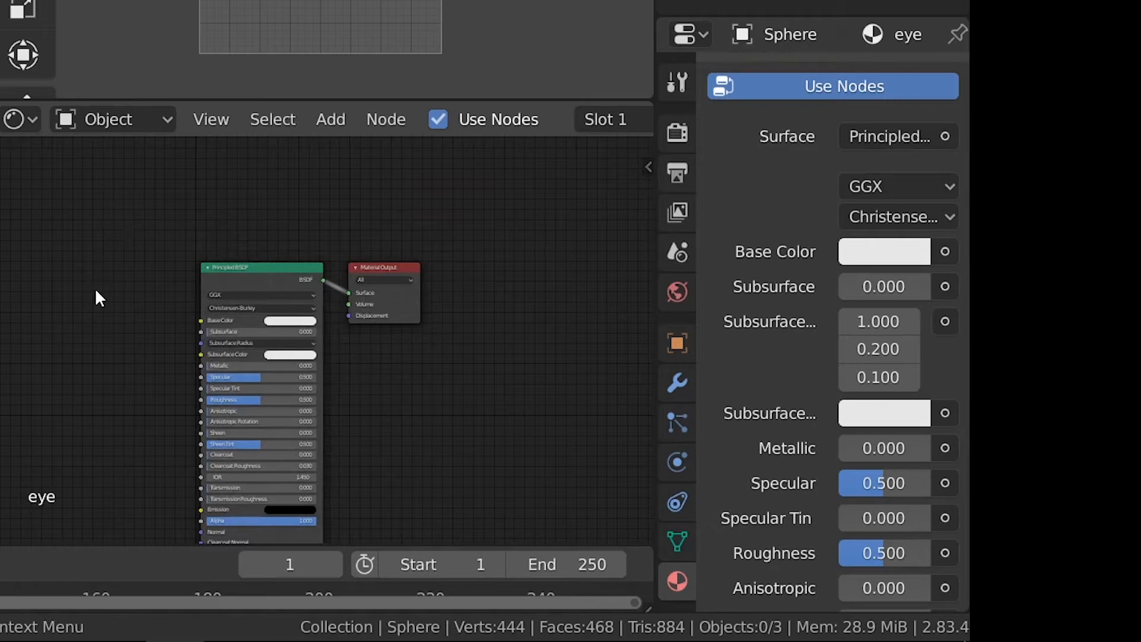
scroll(95, 290, up, 1)
key(shift+a)
mouse_move(413, 388)
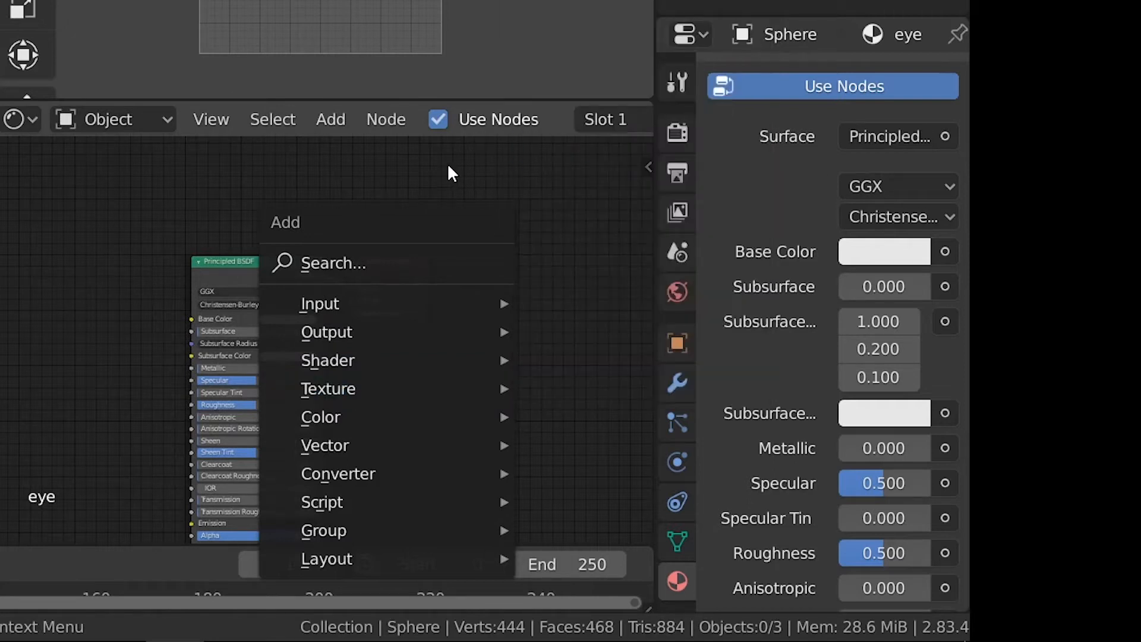
key(Escape)
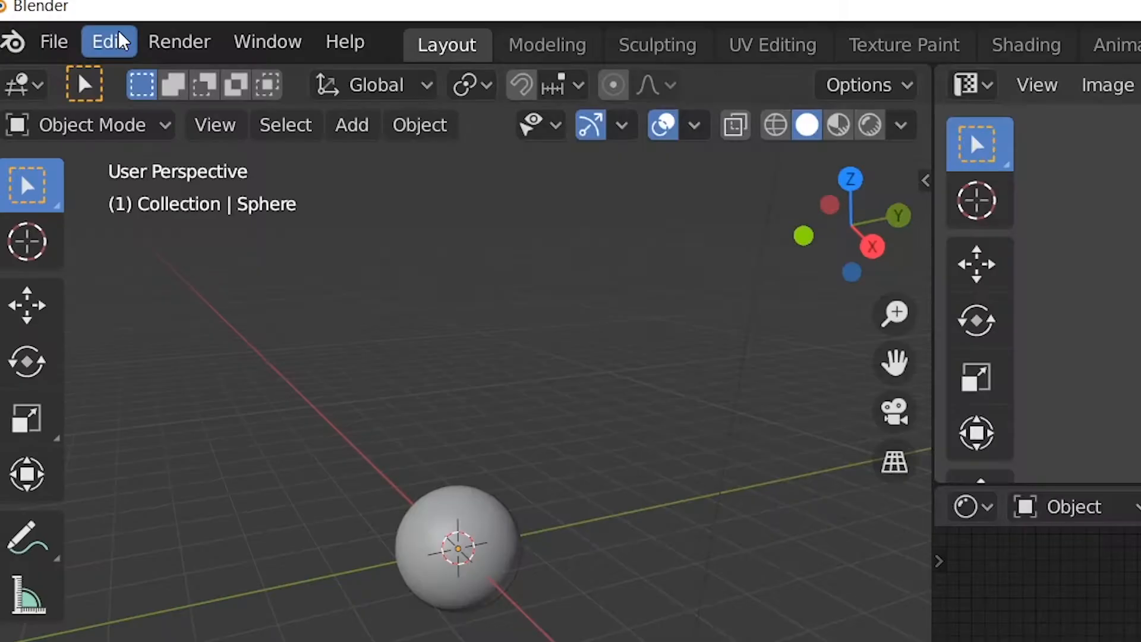
- Search the add-on preferences for "wr" to find Node Wrangler, save the preferences and close them
click(60, 24)
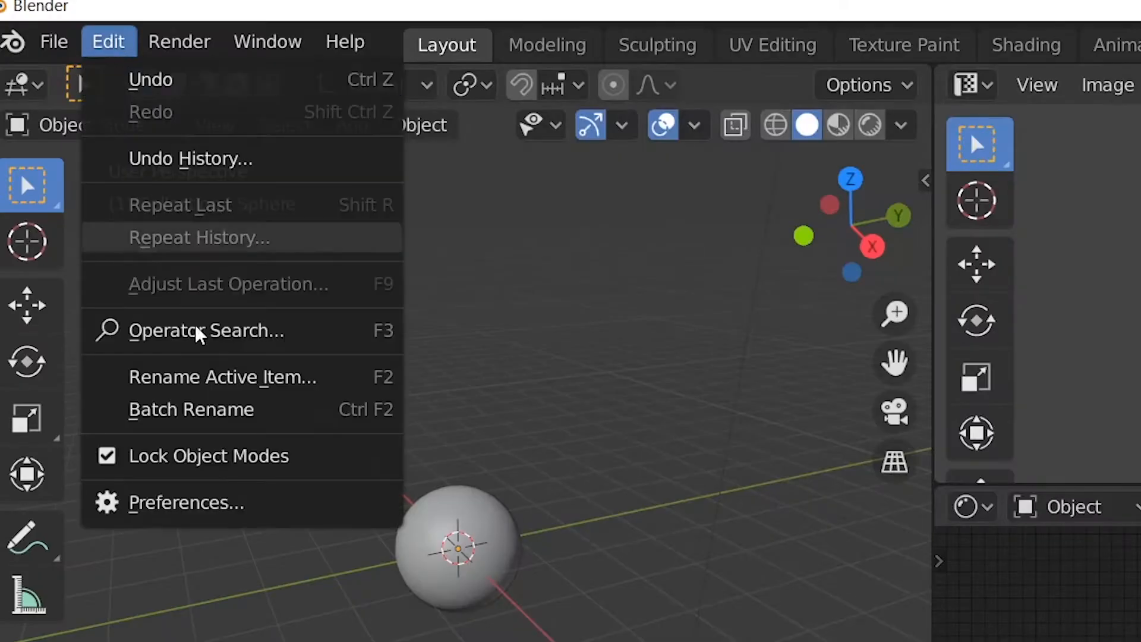
click(196, 504)
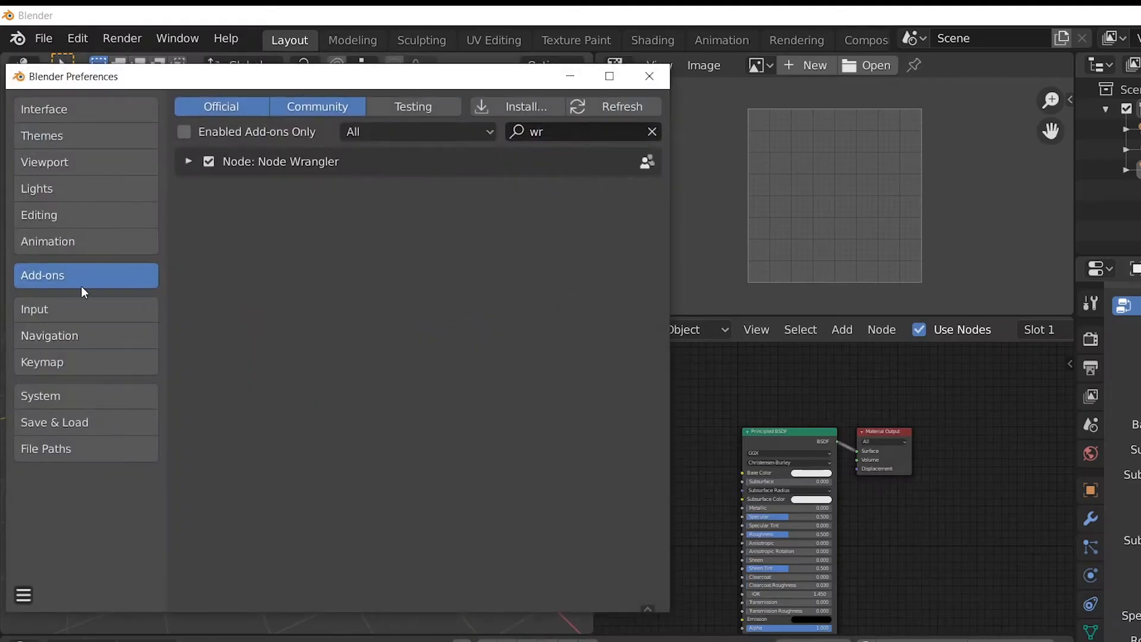
click(567, 132)
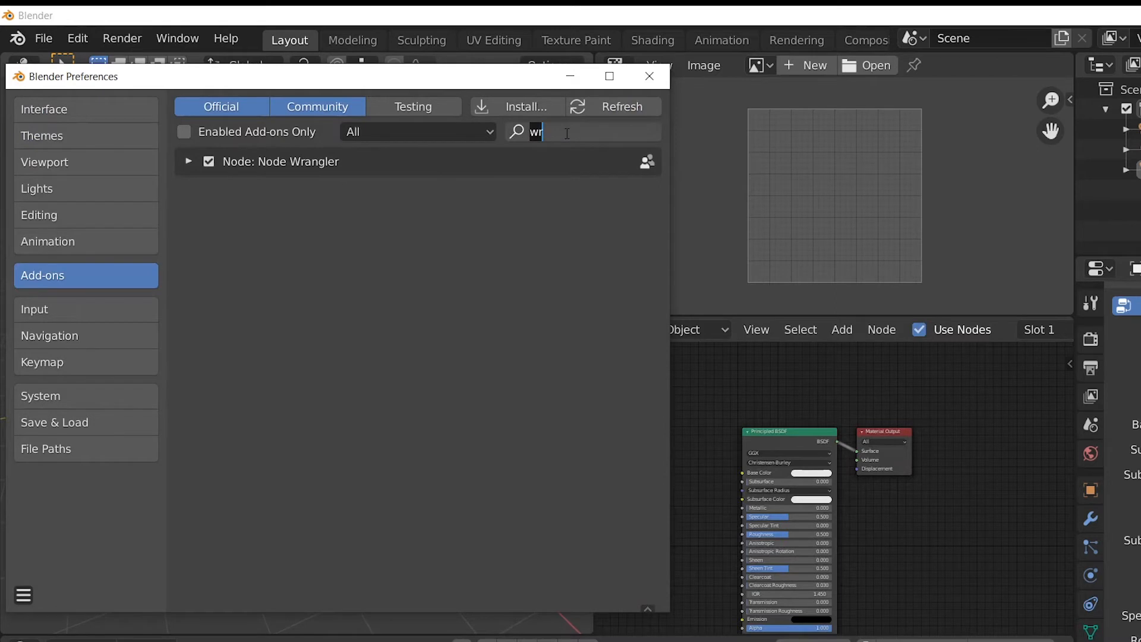
text(wr)
click(23, 596)
click(23, 599)
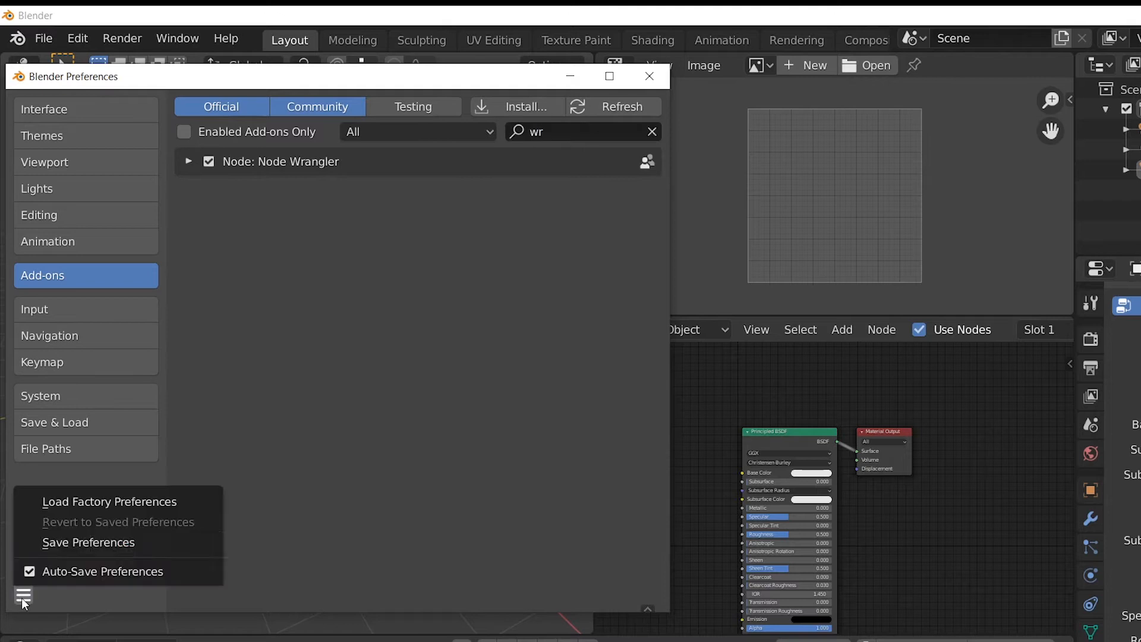
click(61, 534)
click(650, 76)
- Add Node Wrangler's texture setup to the Principled BSDF and move its Texture Coordinate, Mapping and Image Texture nodes clear of the shader
scroll(767, 416, down, 3)
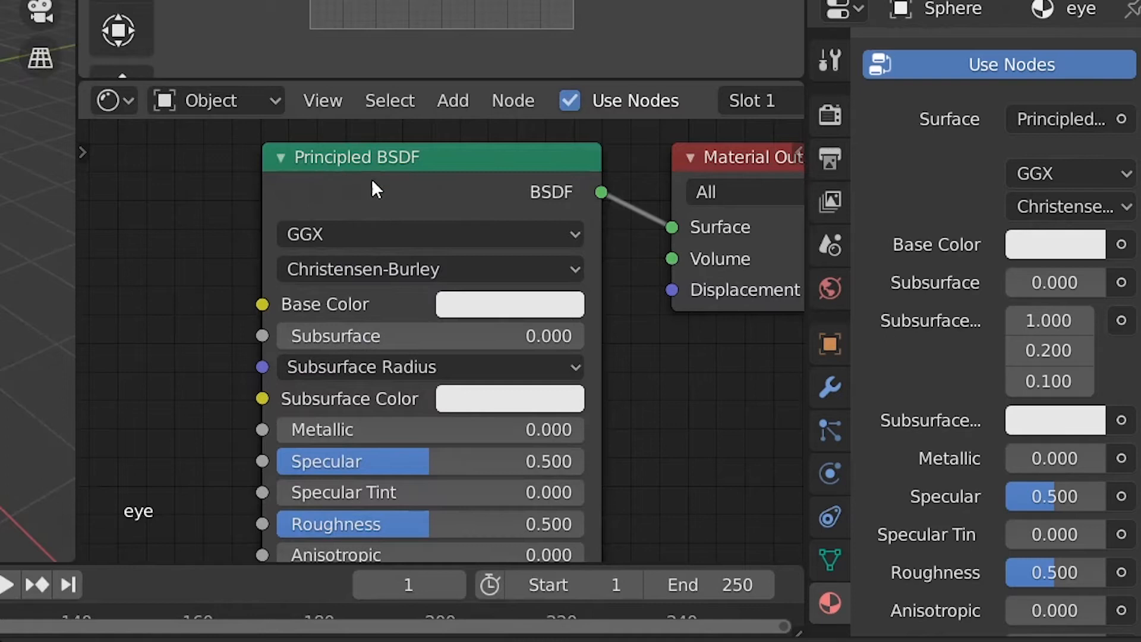
scroll(404, 202, down, 4)
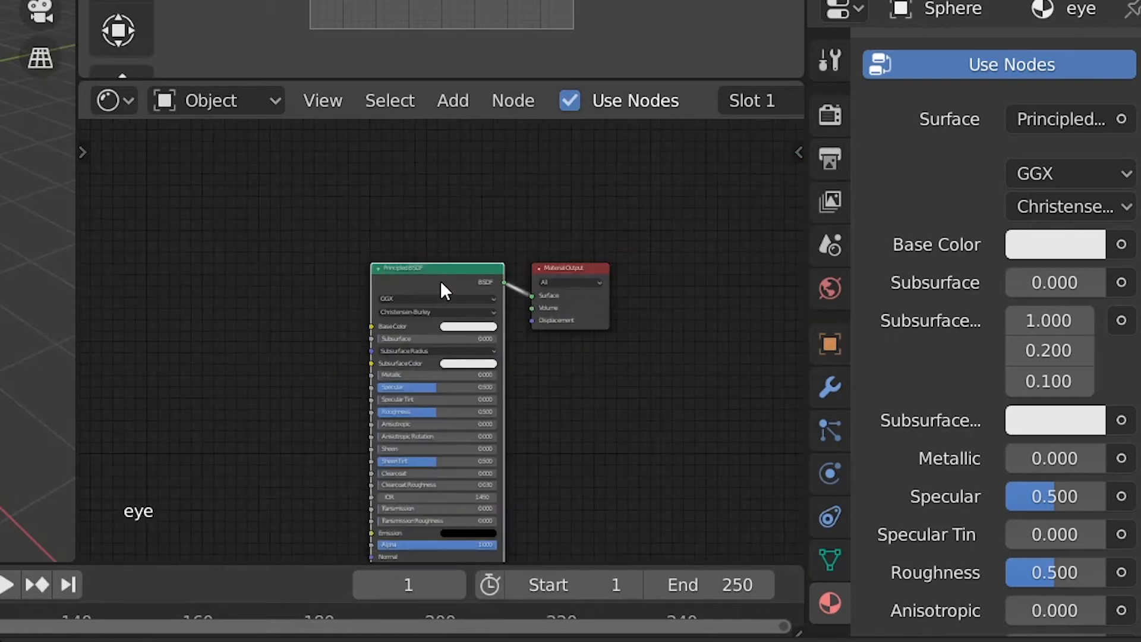
scroll(341, 332, down, 2)
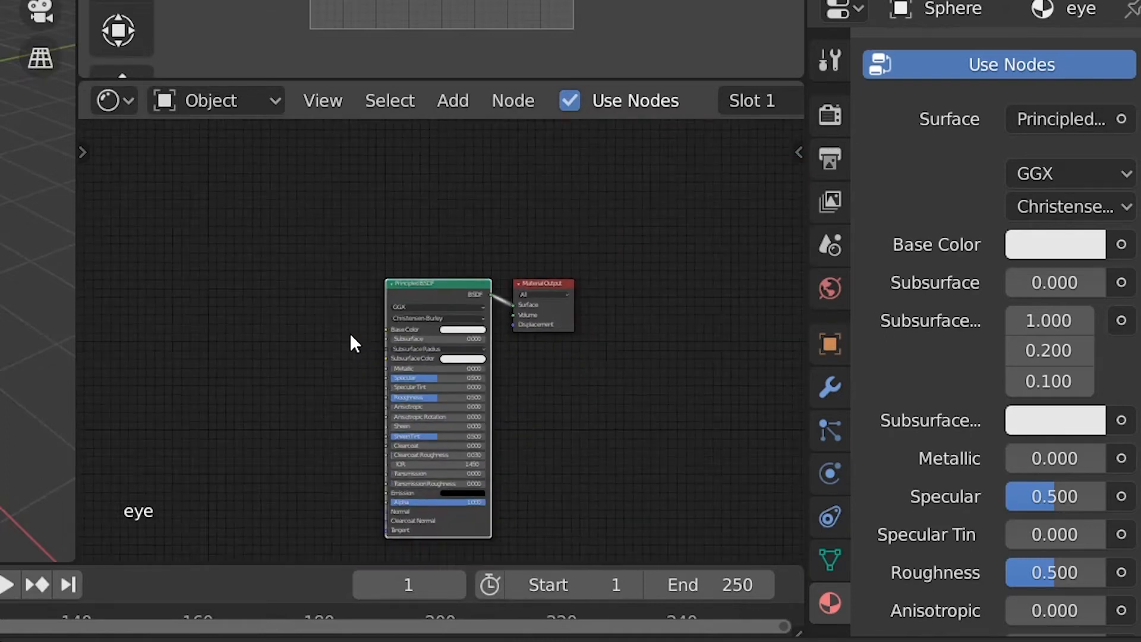
key(ctrl+t)
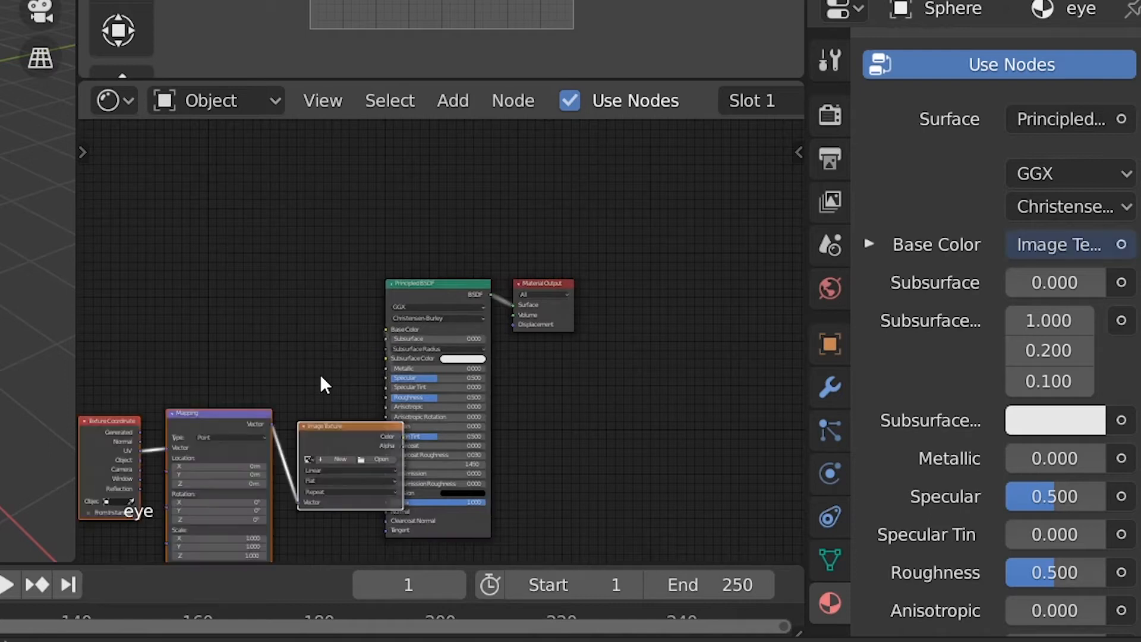
drag(101, 377, 331, 484)
drag(216, 419, 183, 291)
middle_drag(279, 375, 432, 361)
- Switch the 3D viewport to Material Preview shading and put the sphere in Edit Mode
scroll(433, 362, up, 2)
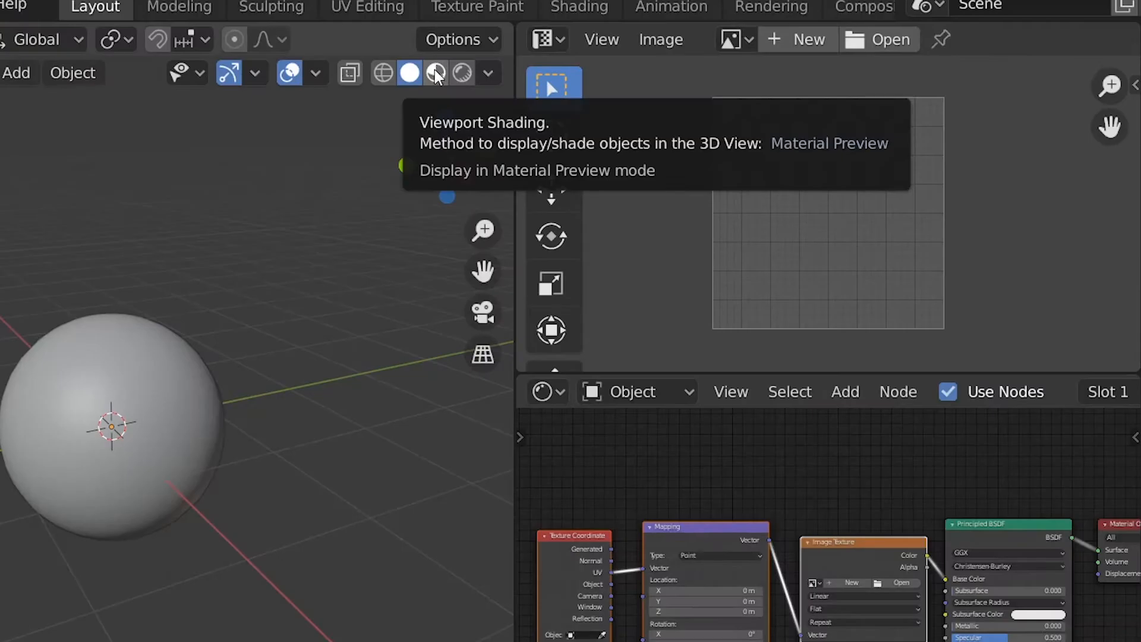
click(495, 74)
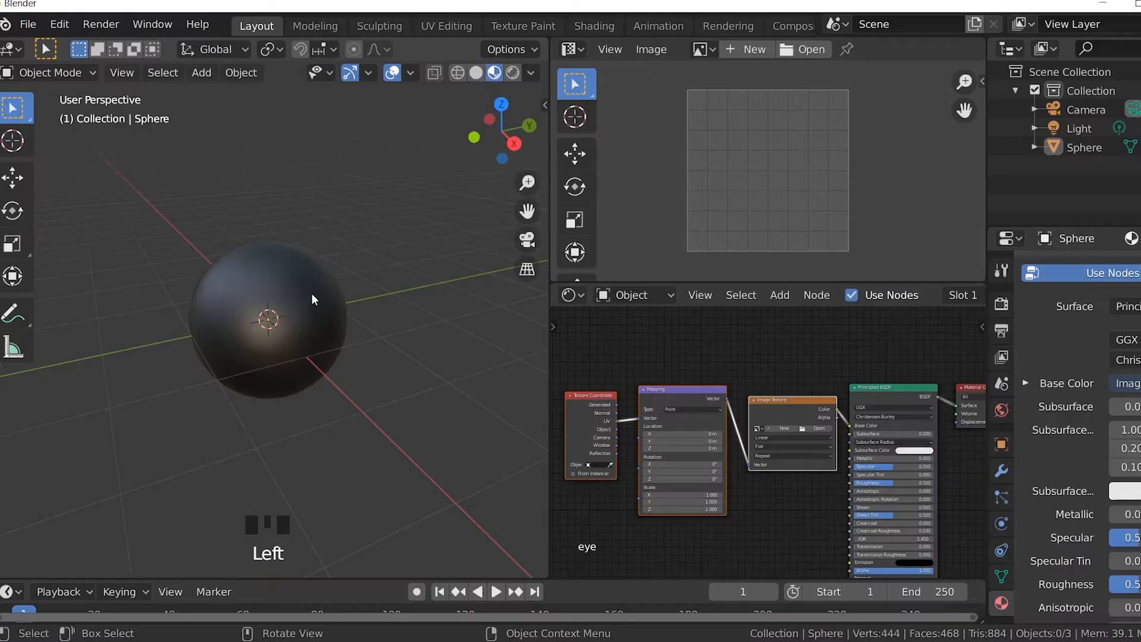
key(Tab)
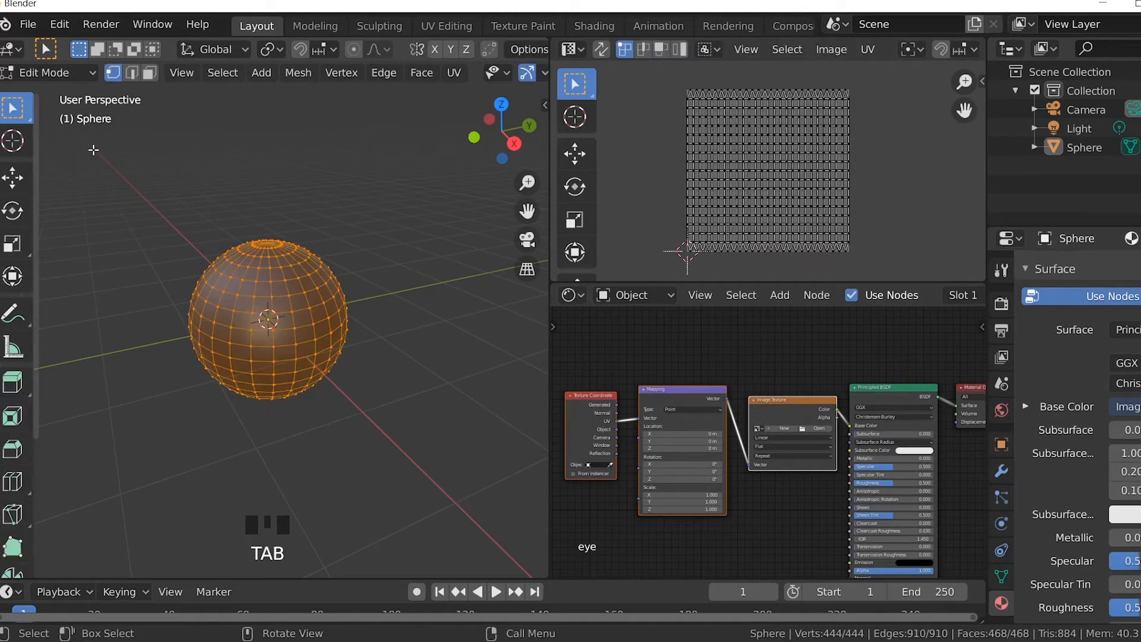
- Load eyepng.png from the Desktop folder into the Image Texture node, displaying the files as thumbnails
scroll(819, 489, up, 10)
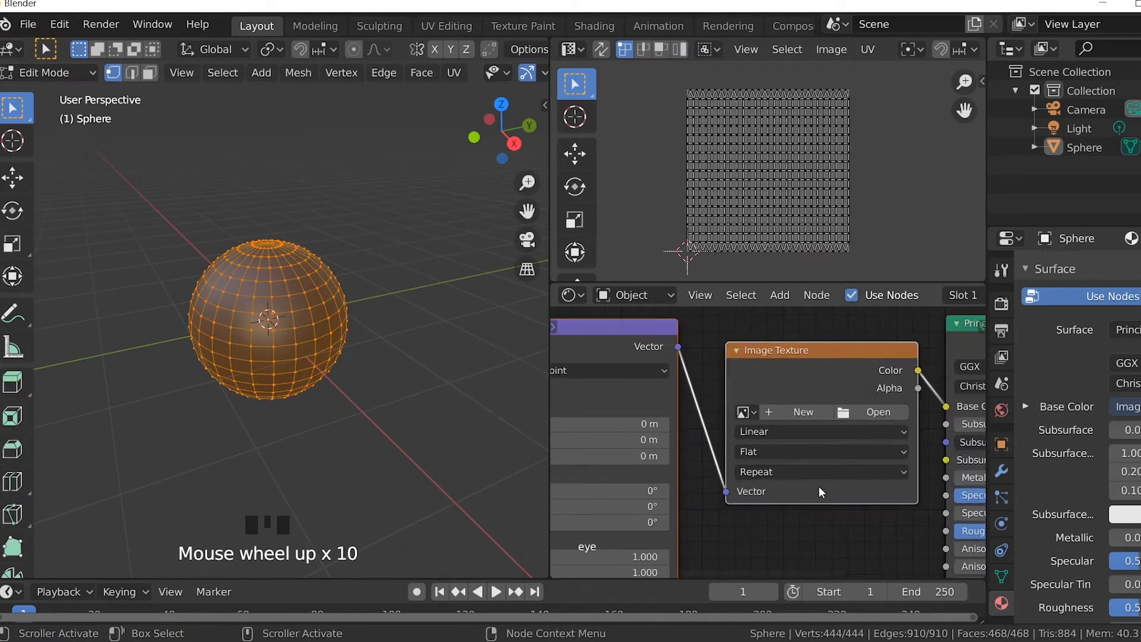
click(867, 412)
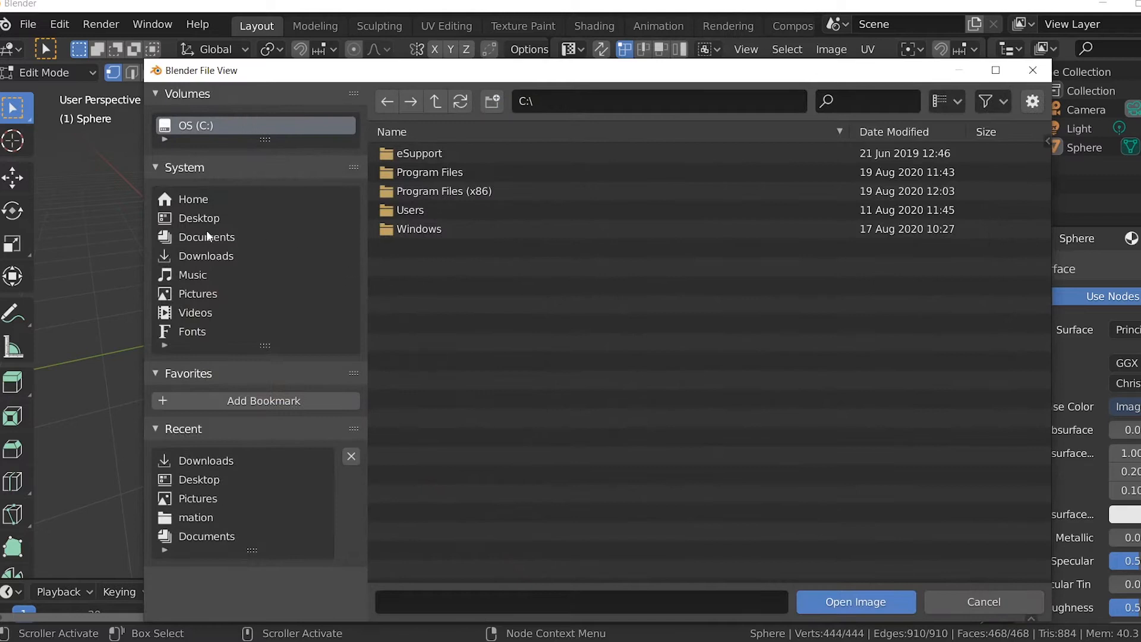
click(205, 219)
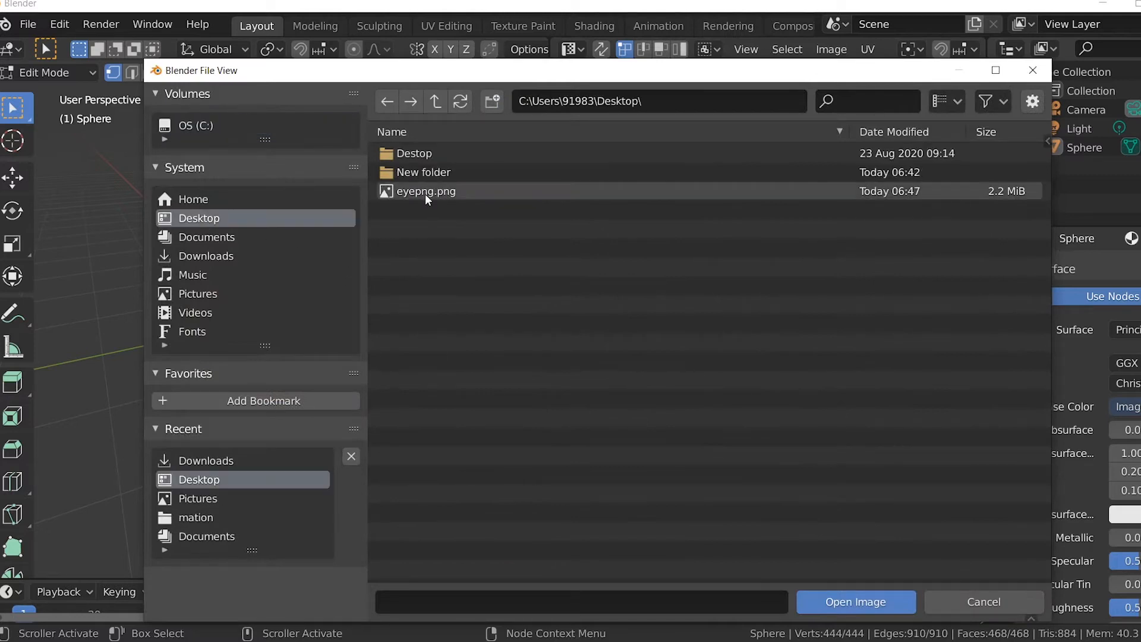
click(954, 102)
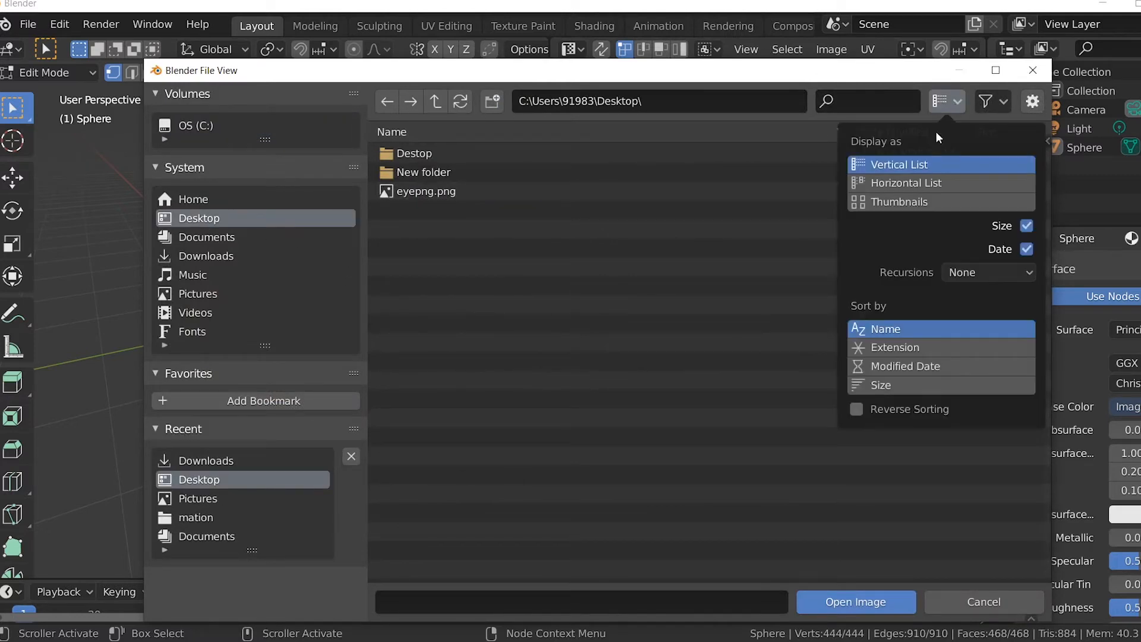
click(918, 201)
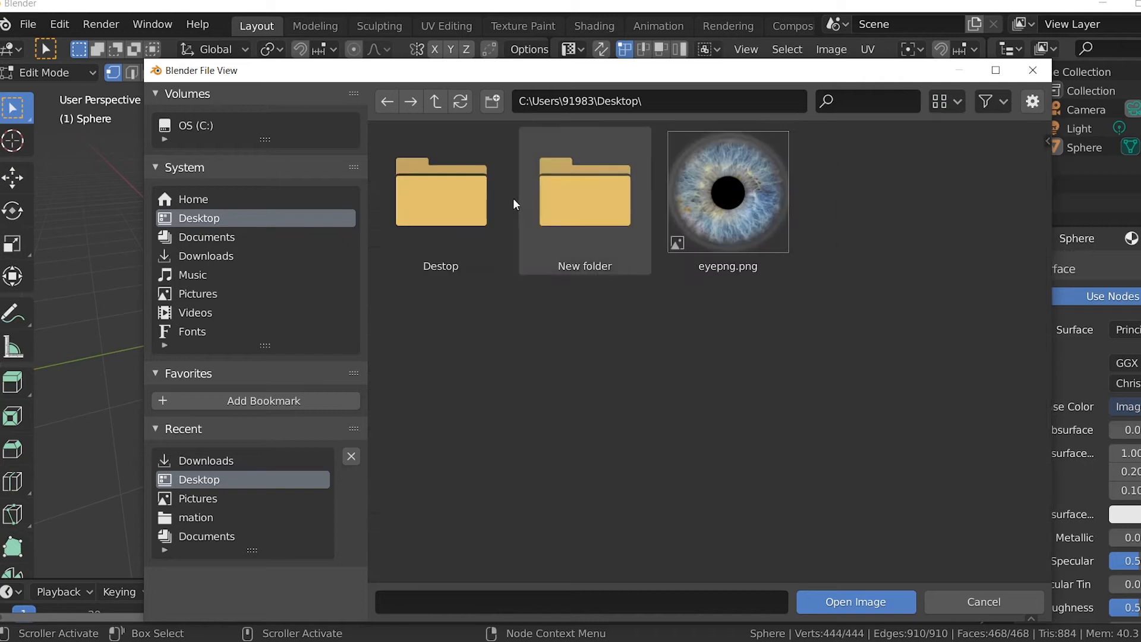
click(730, 205)
click(856, 602)
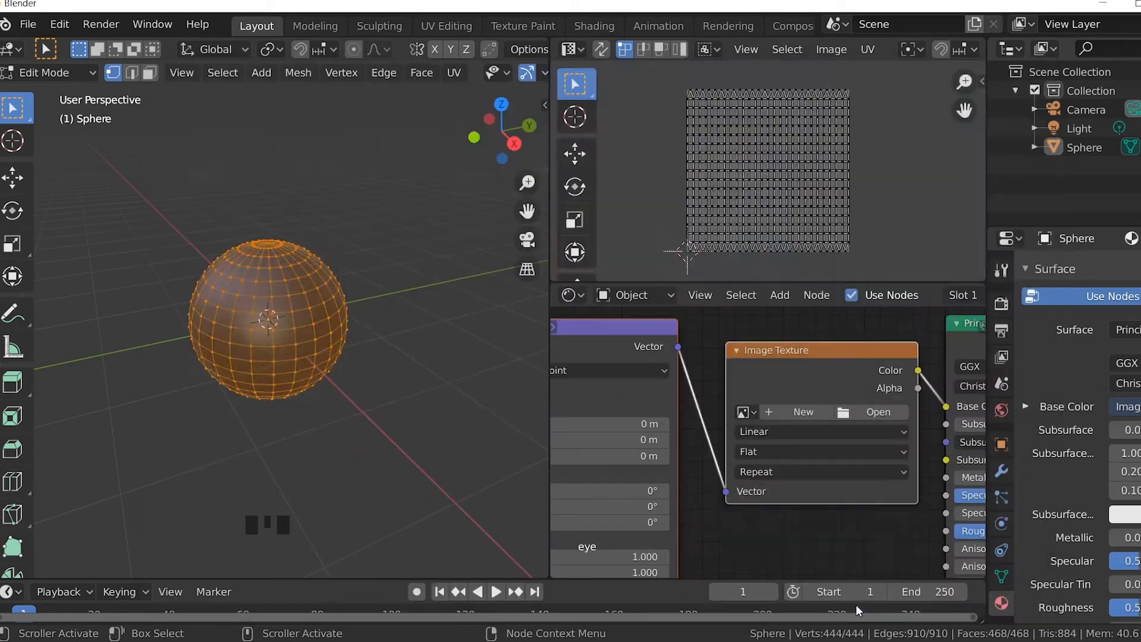
scroll(804, 199, down, 6)
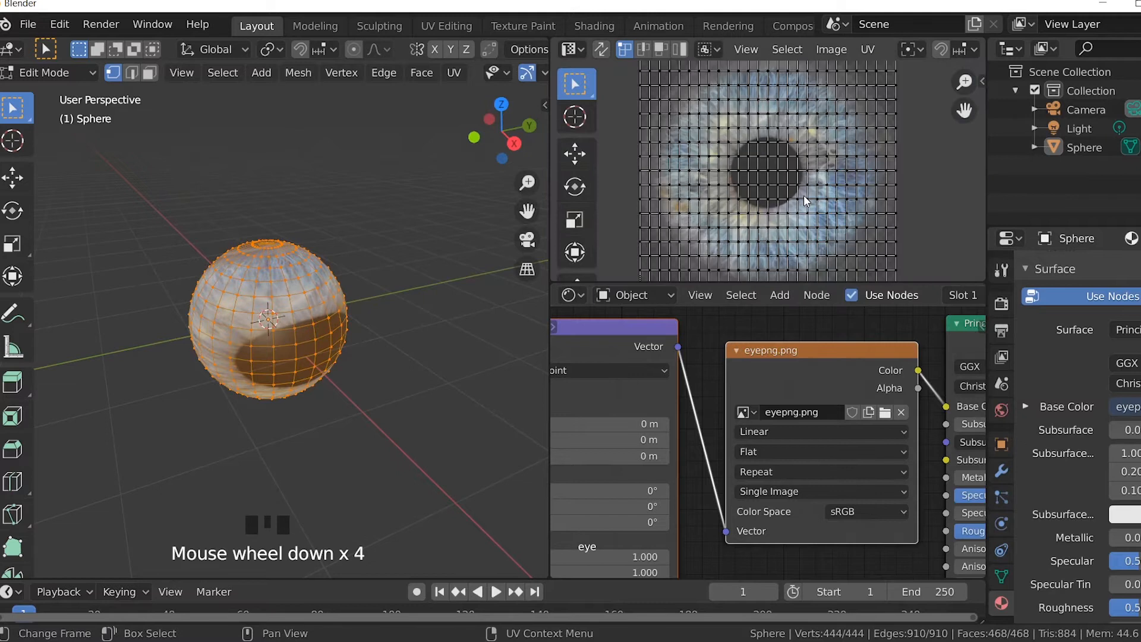
- Try an Angle Based unwrap of the whole sphere without marking any seams
mouse_move(377, 377)
middle_down()
mouse_move(375, 351)
mouse_move(391, 361)
middle_up()
key(Tab)
middle_drag(344, 319, 280, 326)
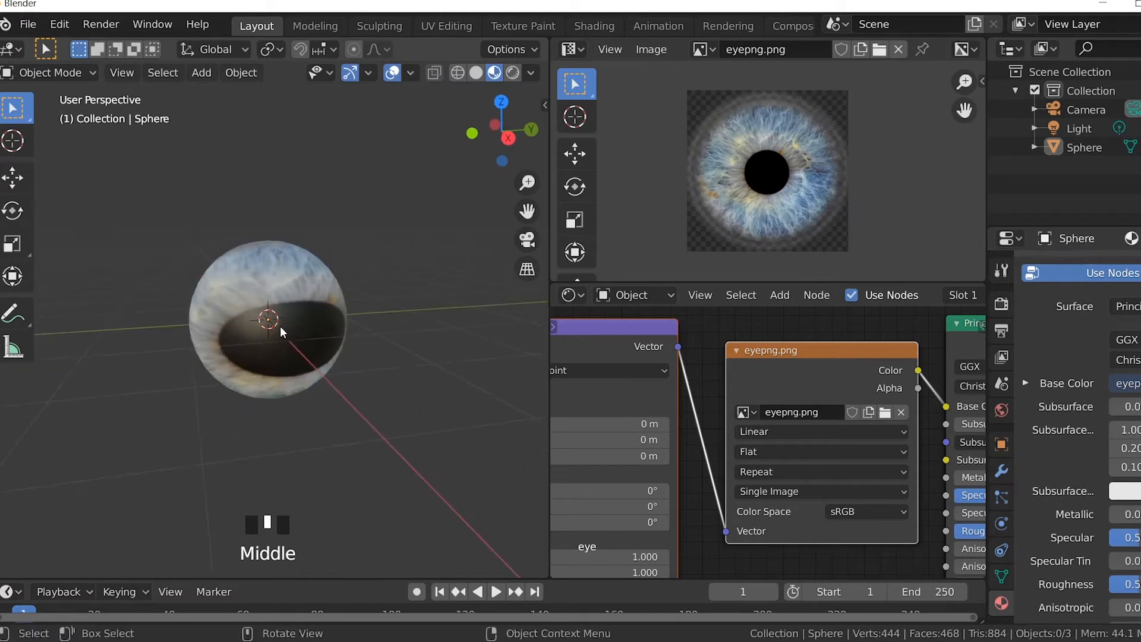
key(Tab)
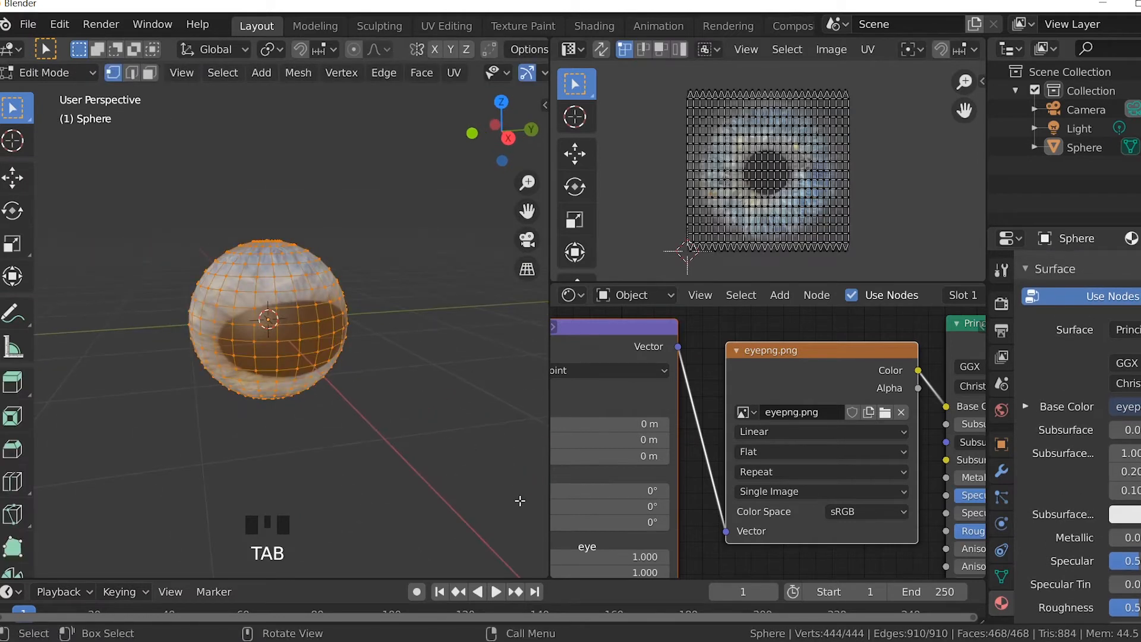
middle_drag(416, 348, 369, 339)
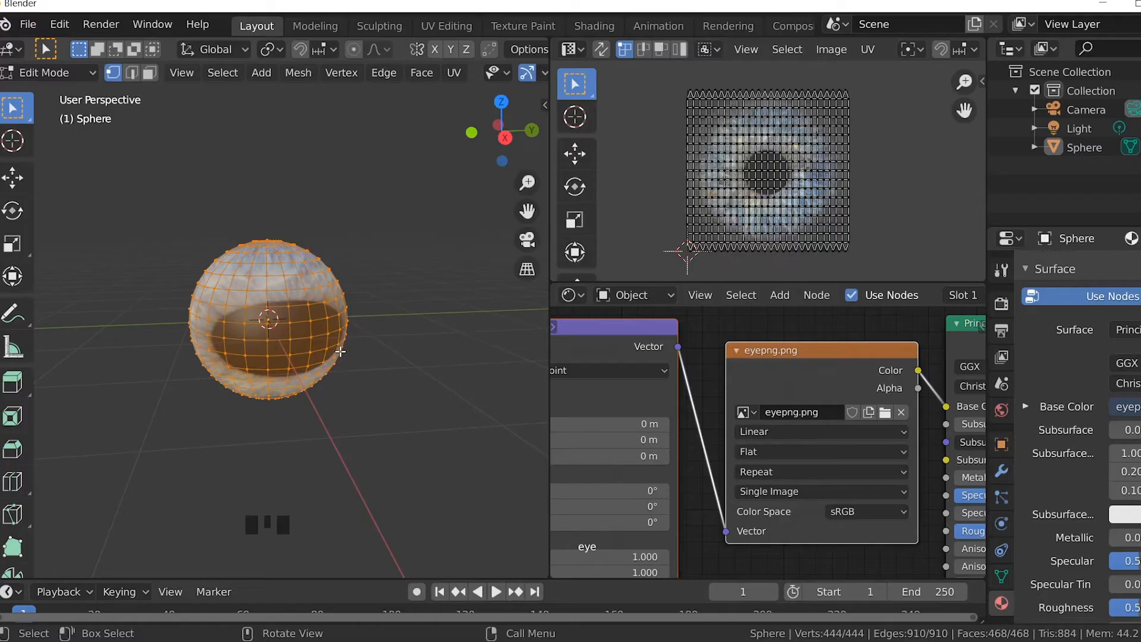
key(u)
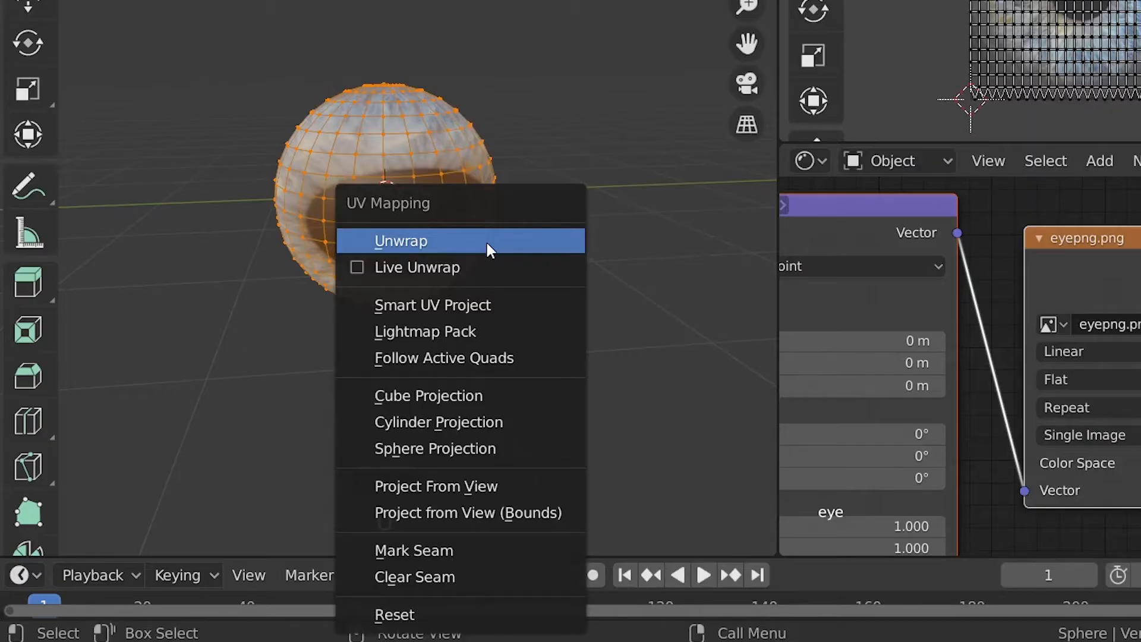
click(480, 444)
middle_drag(489, 301, 517, 313)
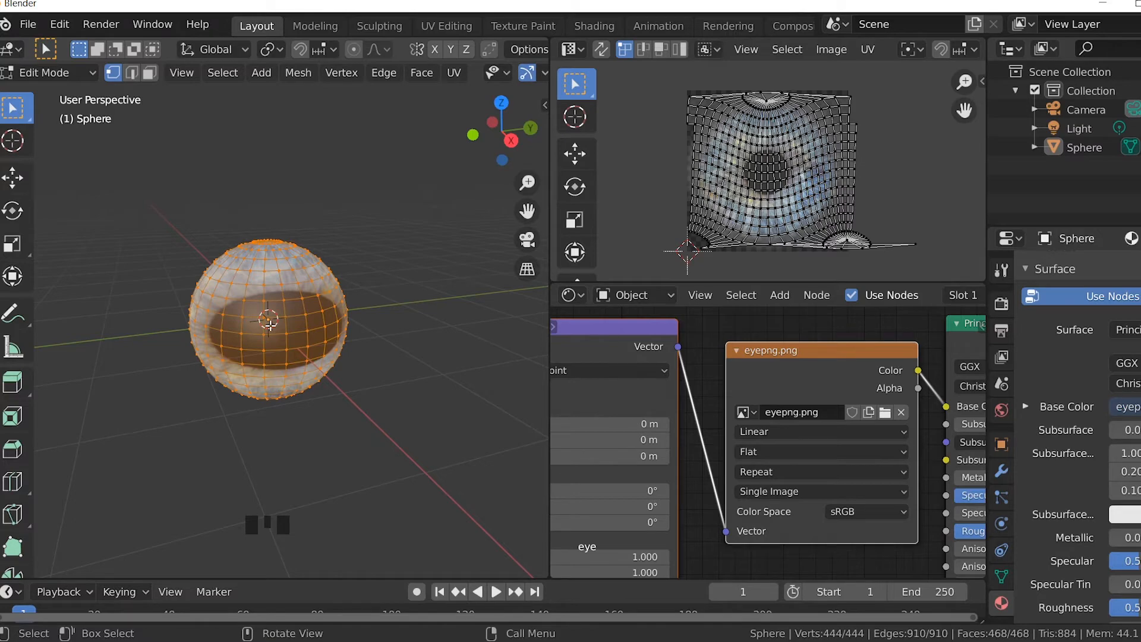
key(u)
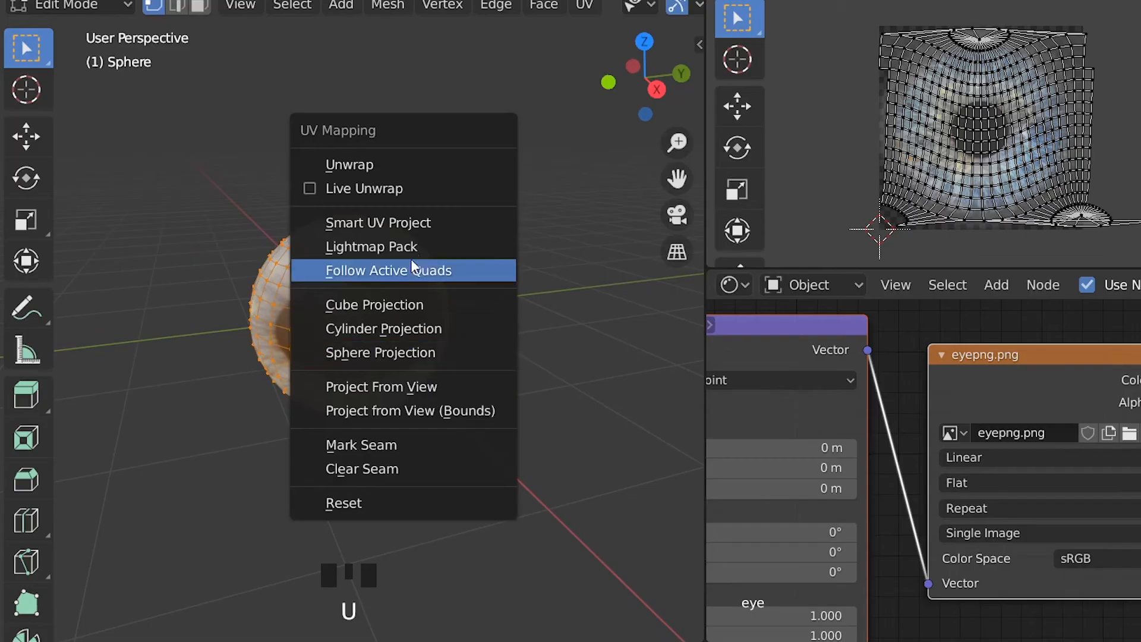
click(344, 164)
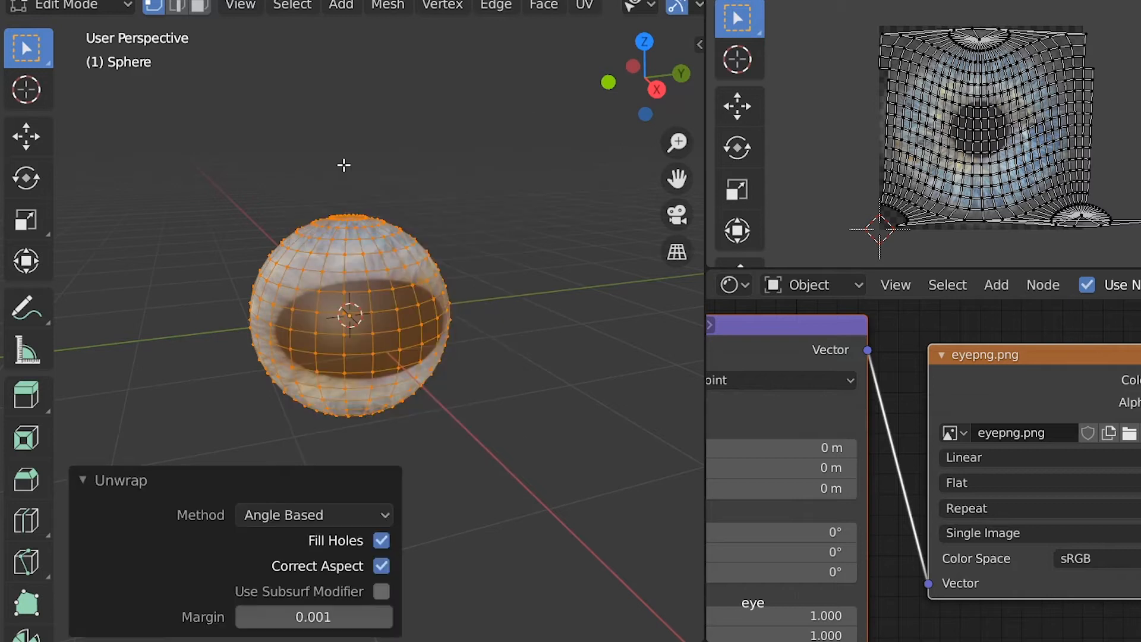
click(468, 461)
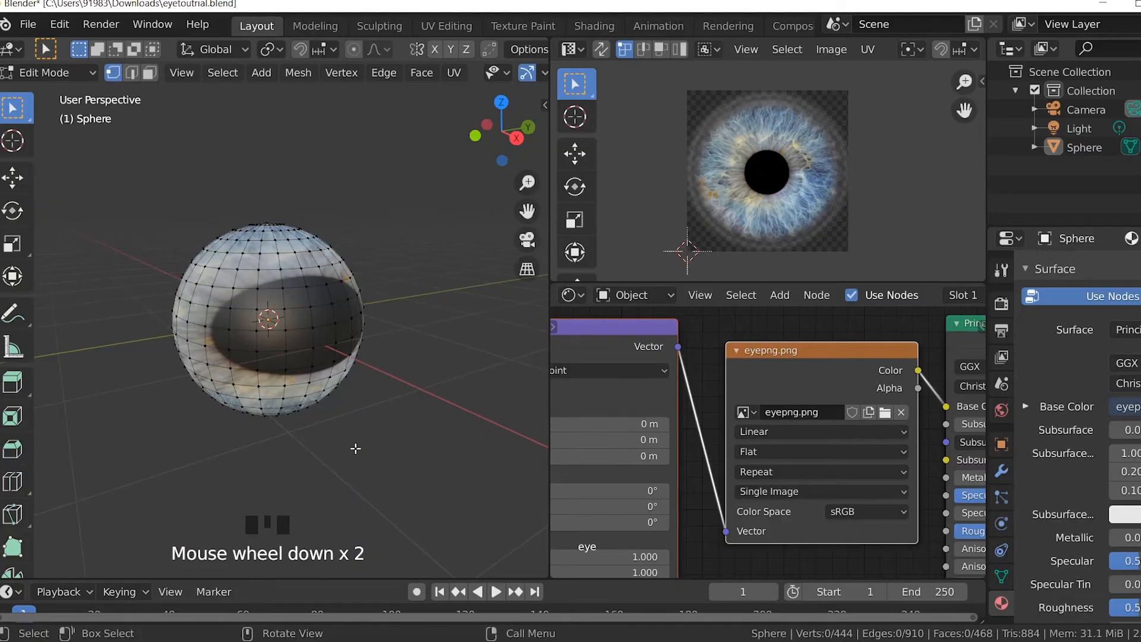
- Mark the horizontal edge loop around the sphere's equator as a UV seam
scroll(355, 440, up, 2)
alt+click(326, 333)
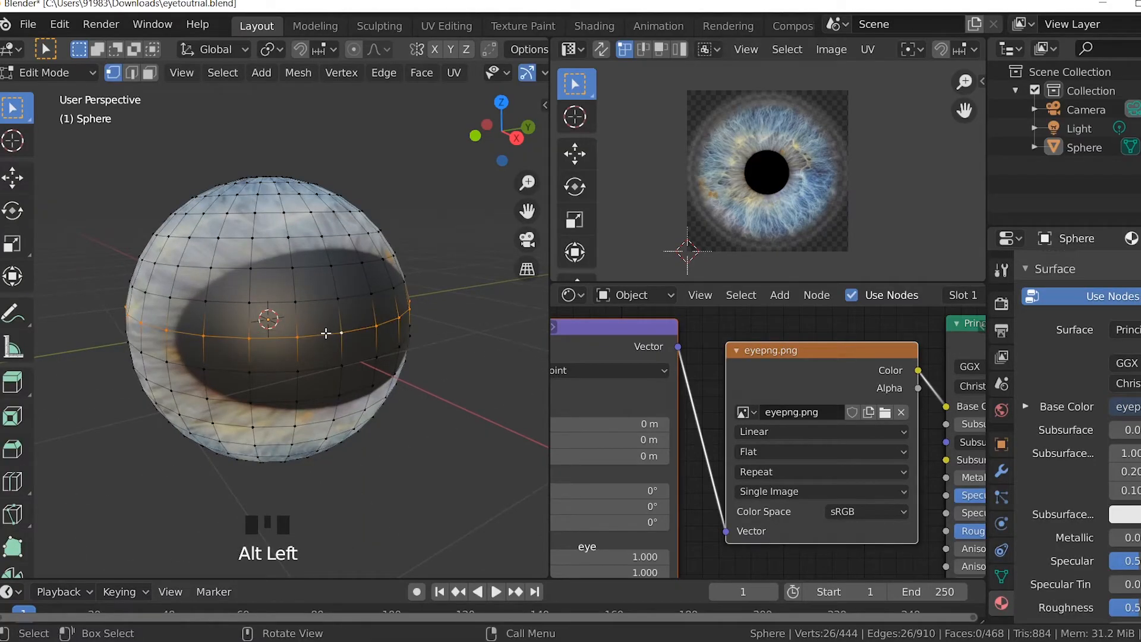
key(u)
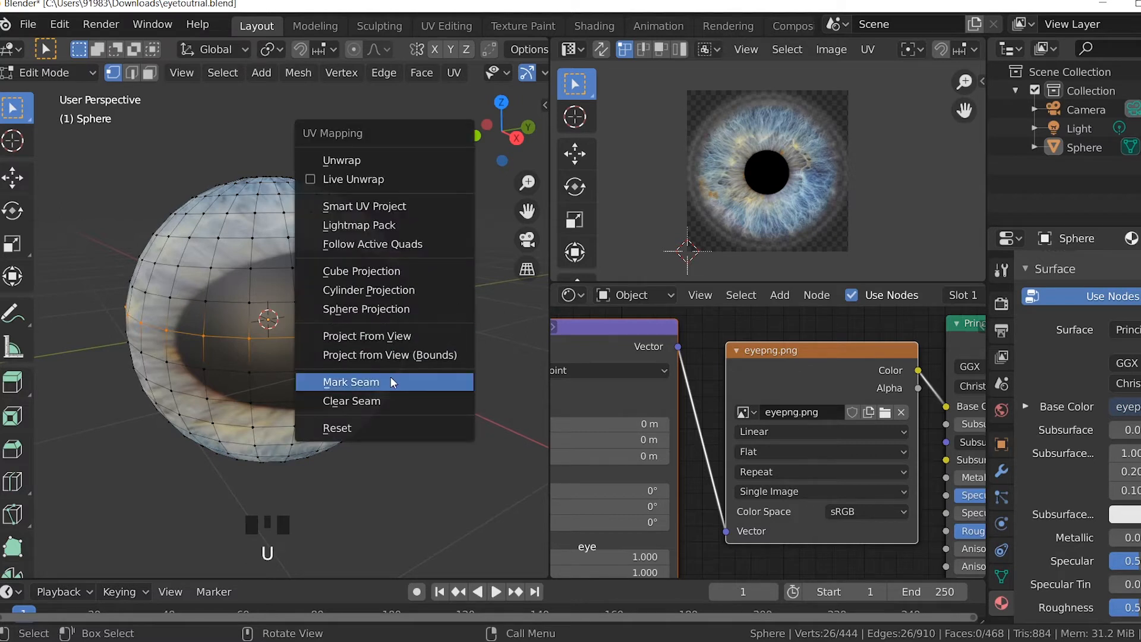
click(392, 382)
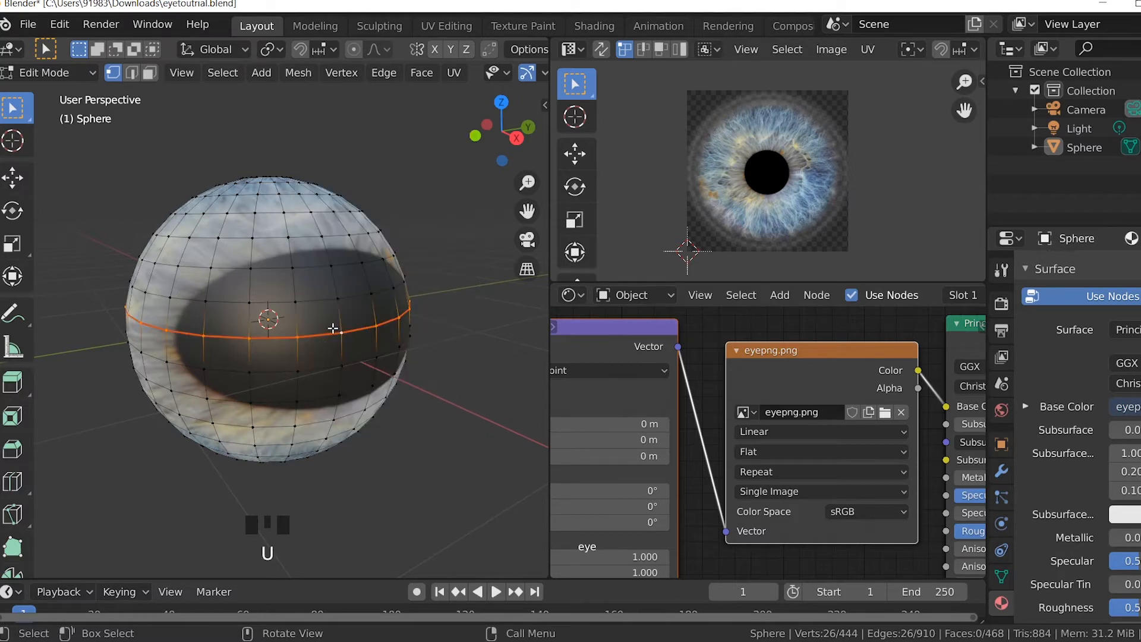
- Unwrap the whole sphere along the equator seam with the Angle Based method
key(a)
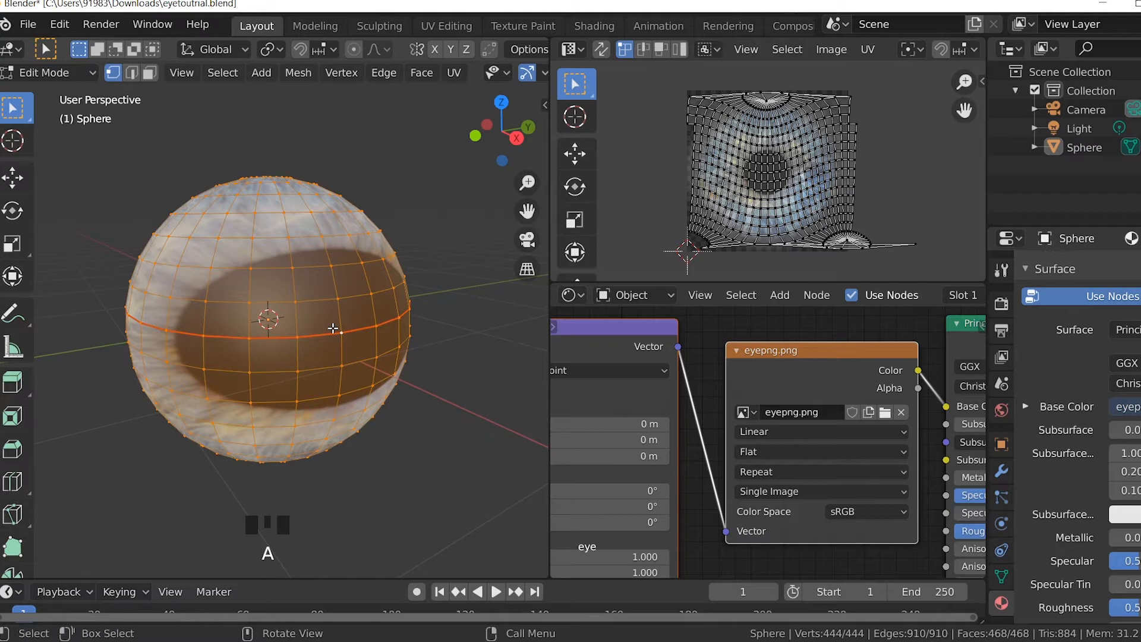
key(u)
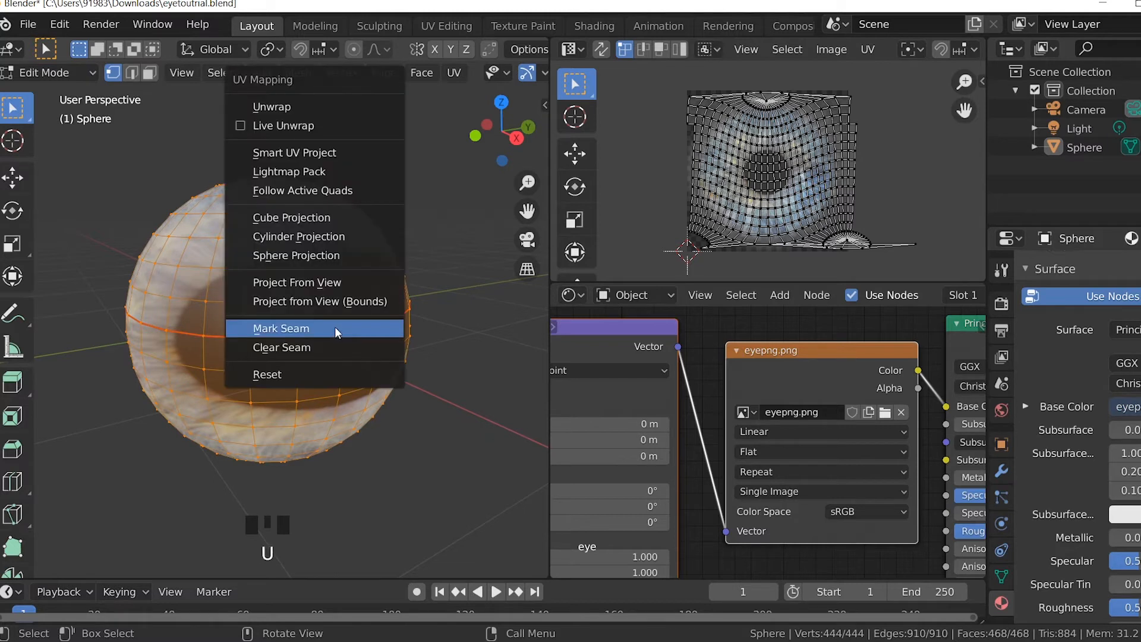
click(309, 111)
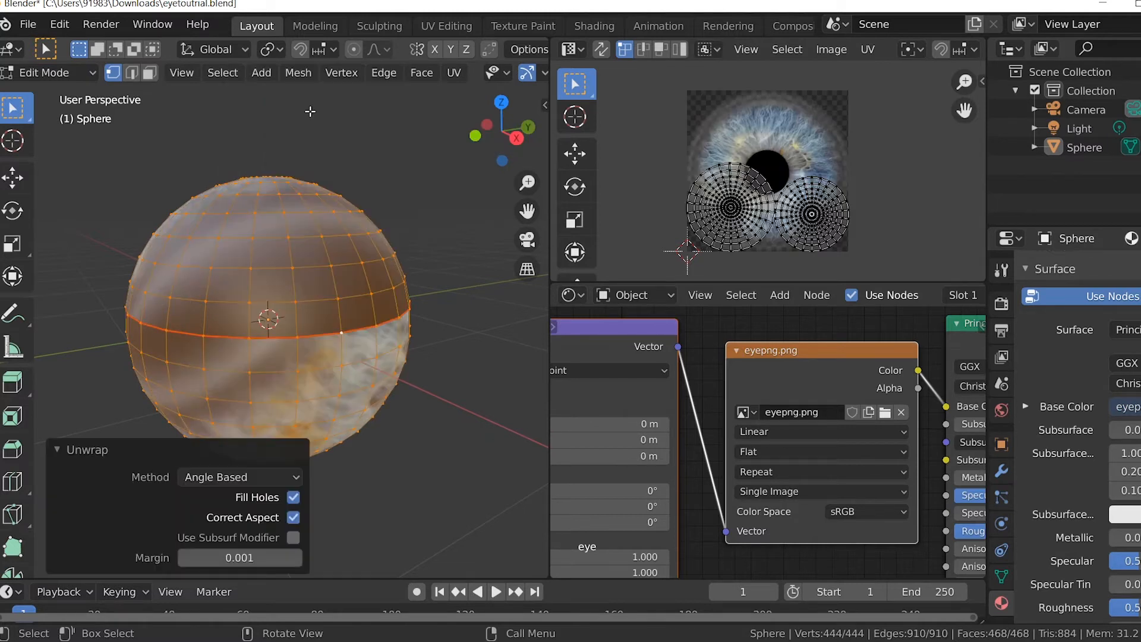
scroll(817, 228, up, 2)
scroll(793, 205, down, 1)
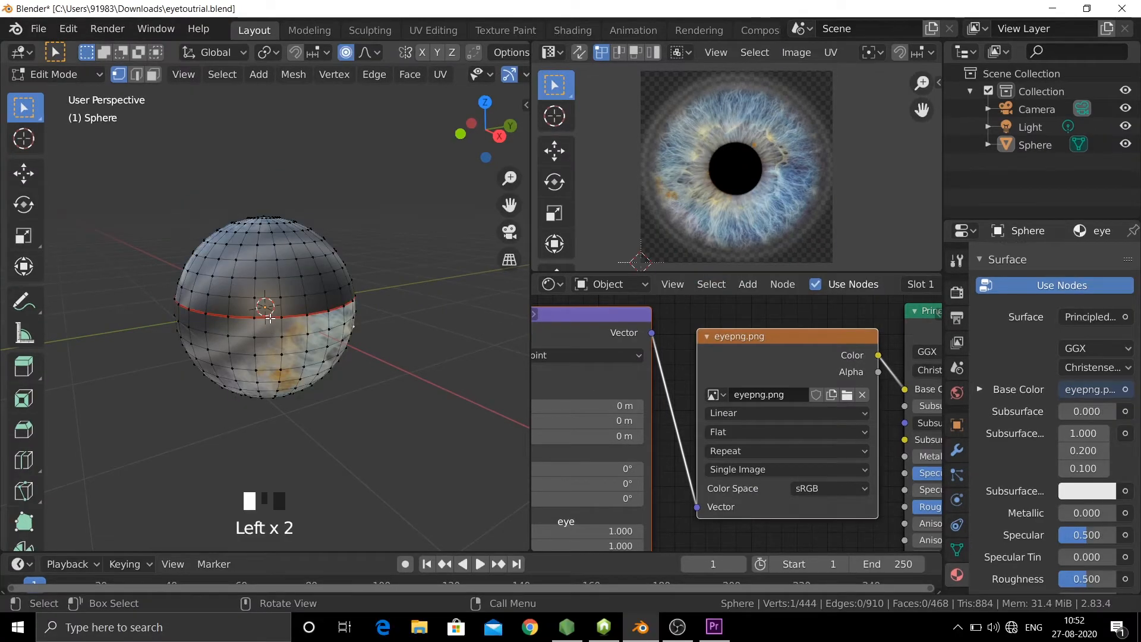
- Turn on UV Sync Selection with the entire sphere selected and switch the UV editor to face selection
key(a)
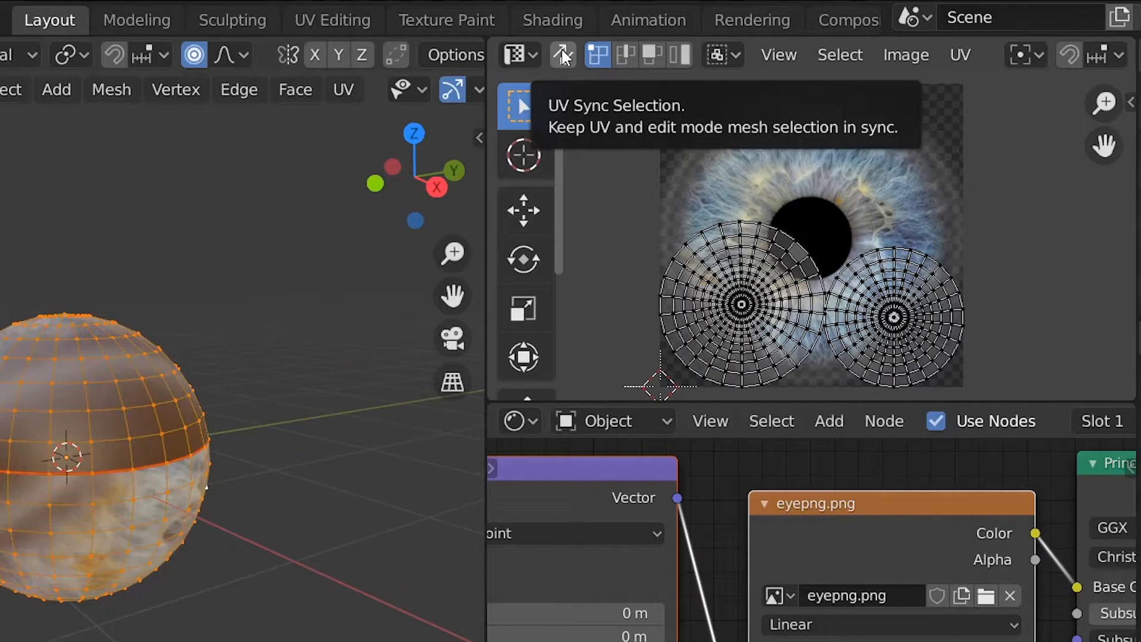
click(579, 52)
click(652, 54)
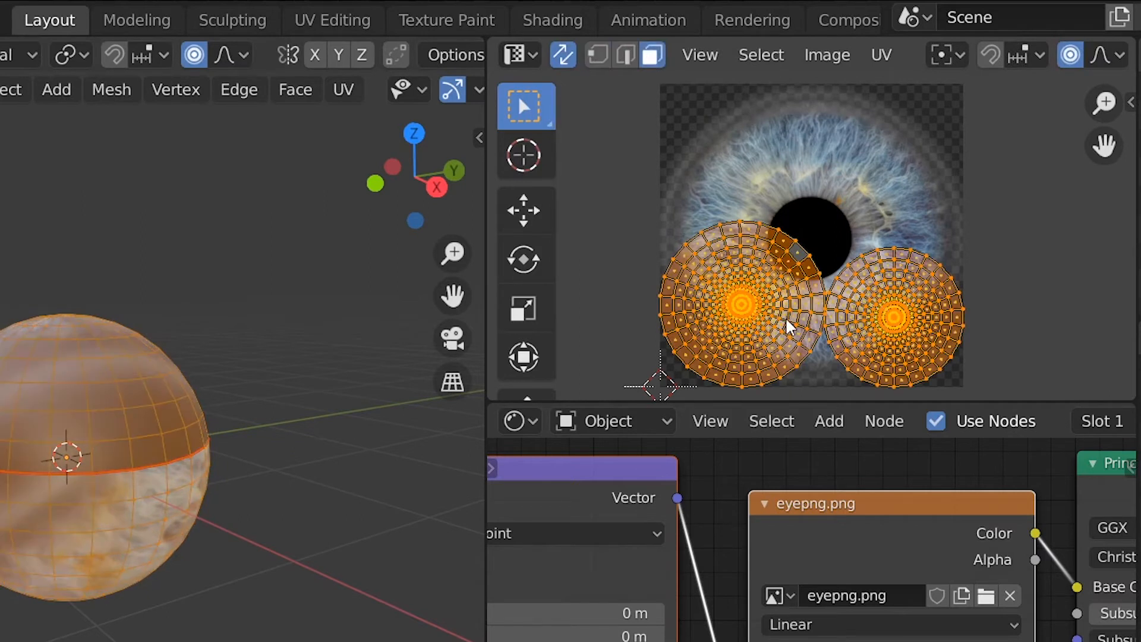
key(alt+a)
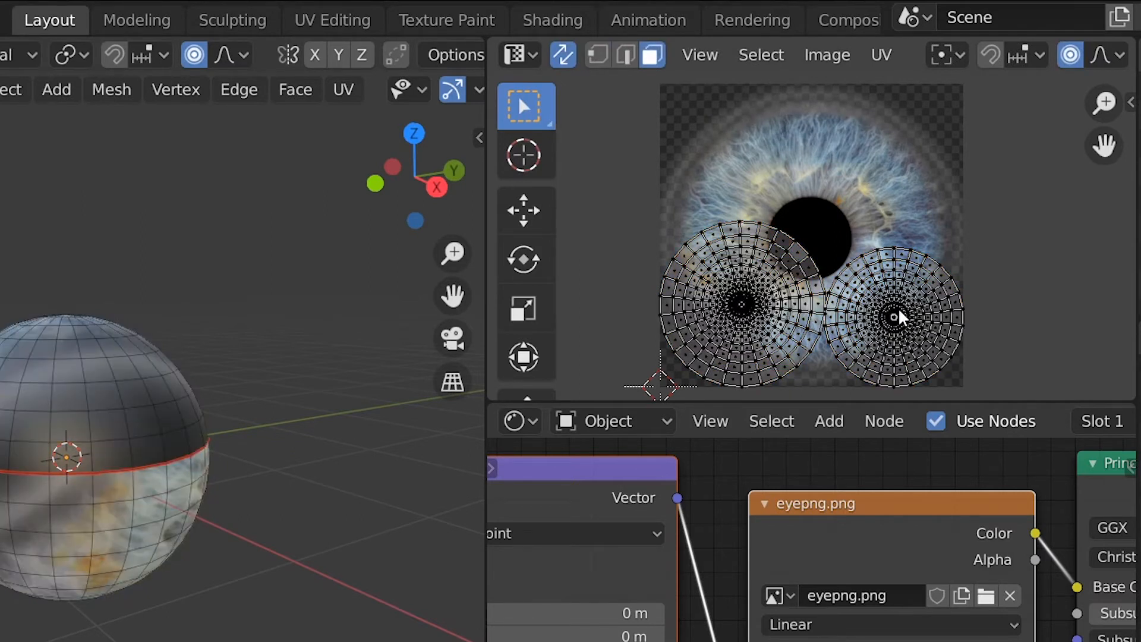
key(l)
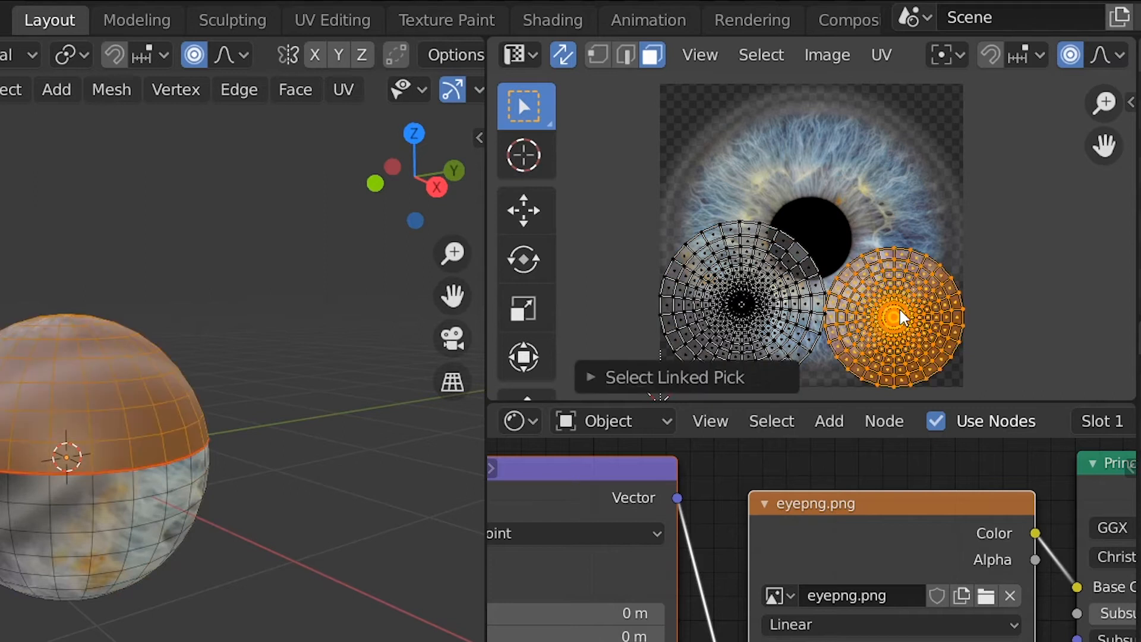
key(g)
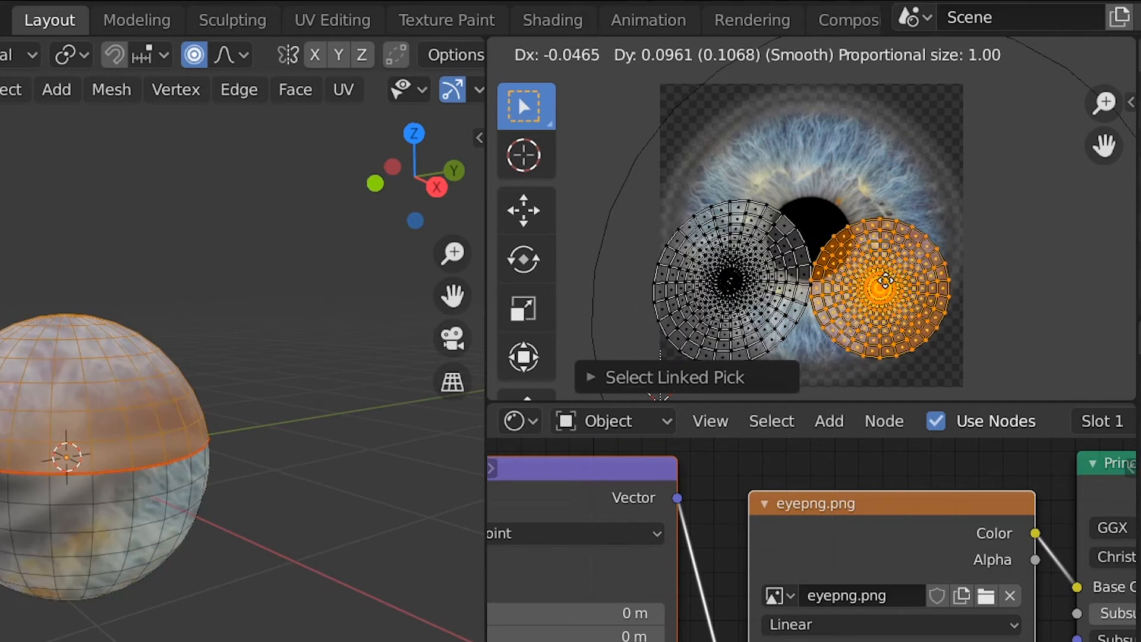
click(895, 312)
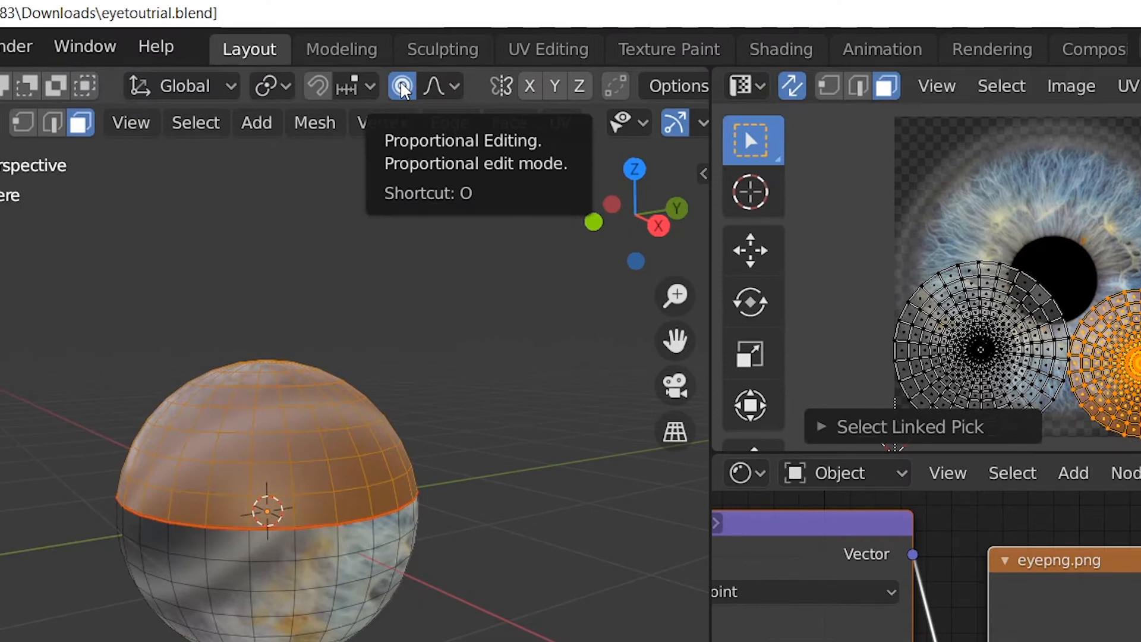
- Disable proportional editing and move the upper hemisphere's UV island onto the pupil at the centre of the iris image
click(403, 88)
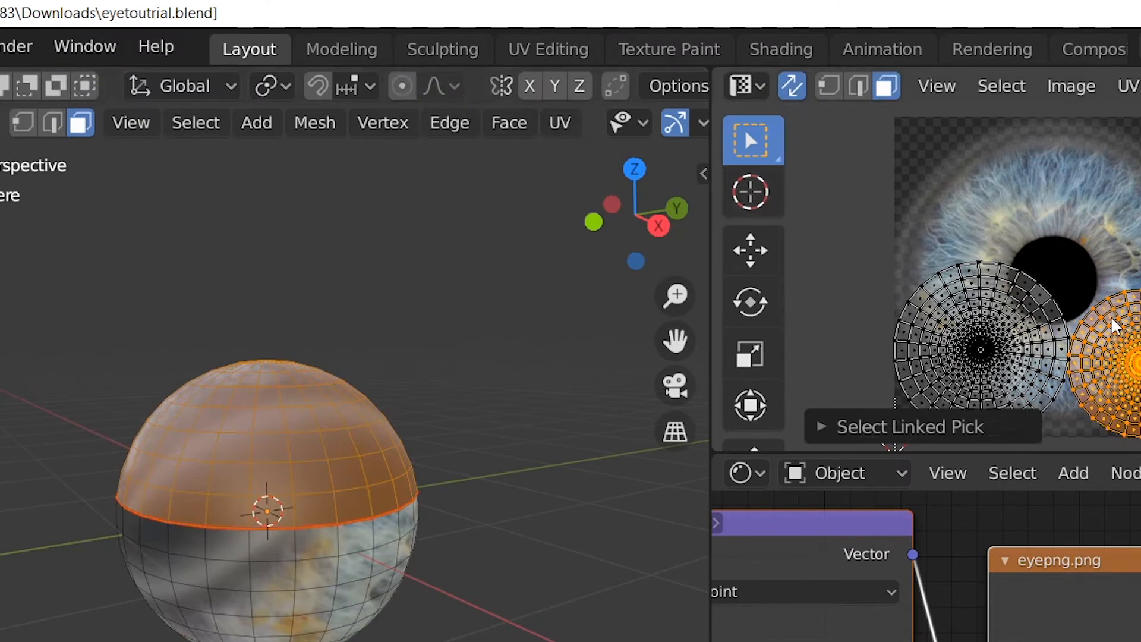
key(g)
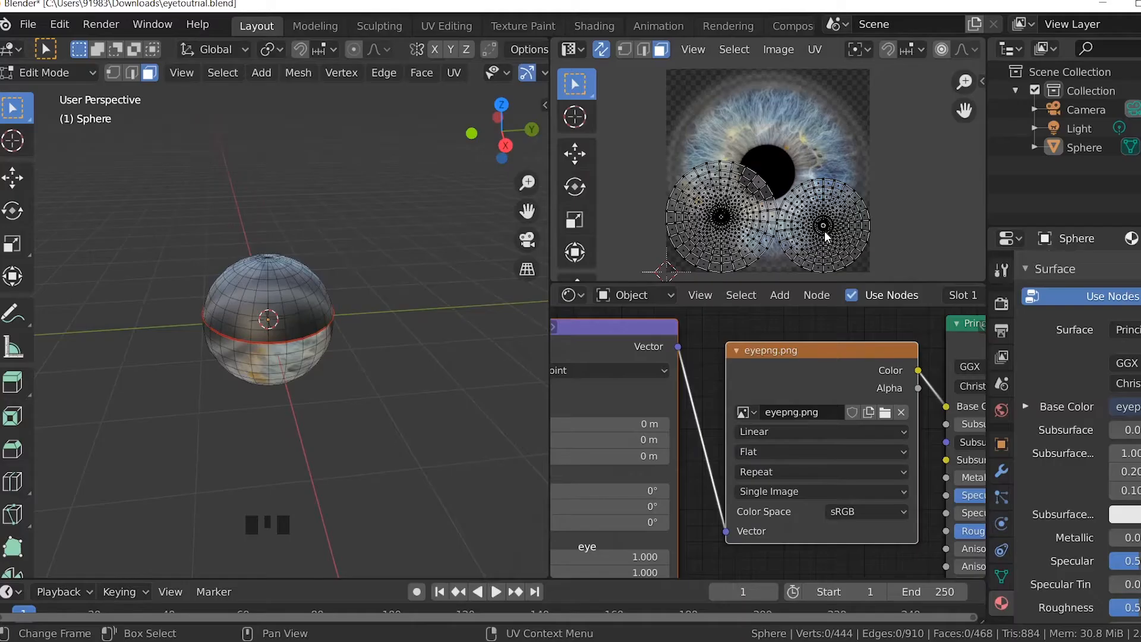
key(l)
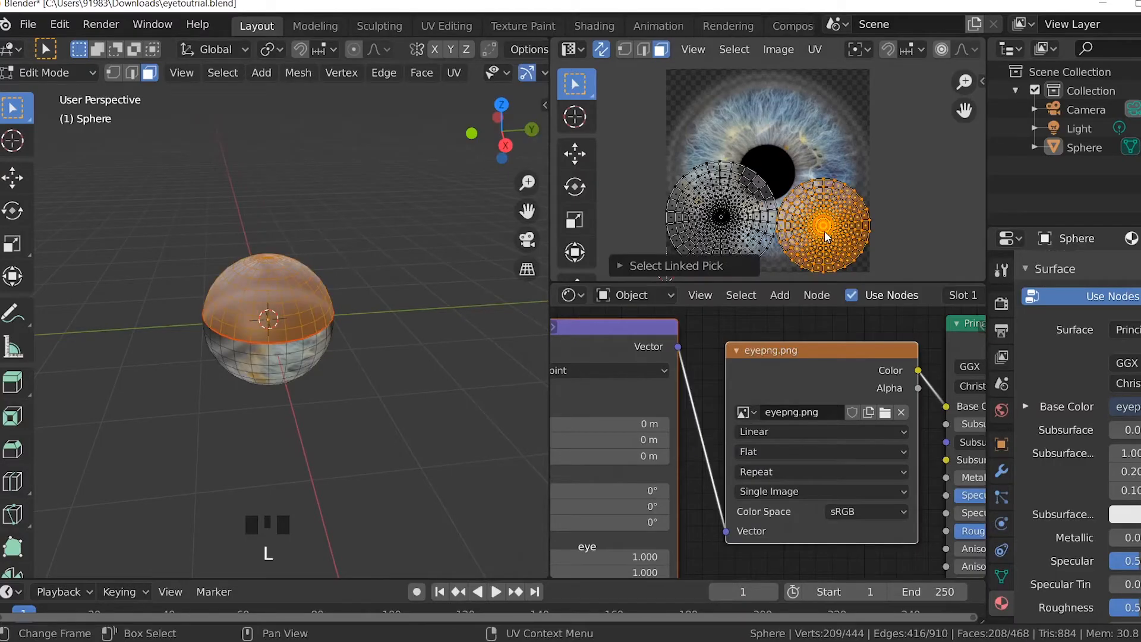
key(g)
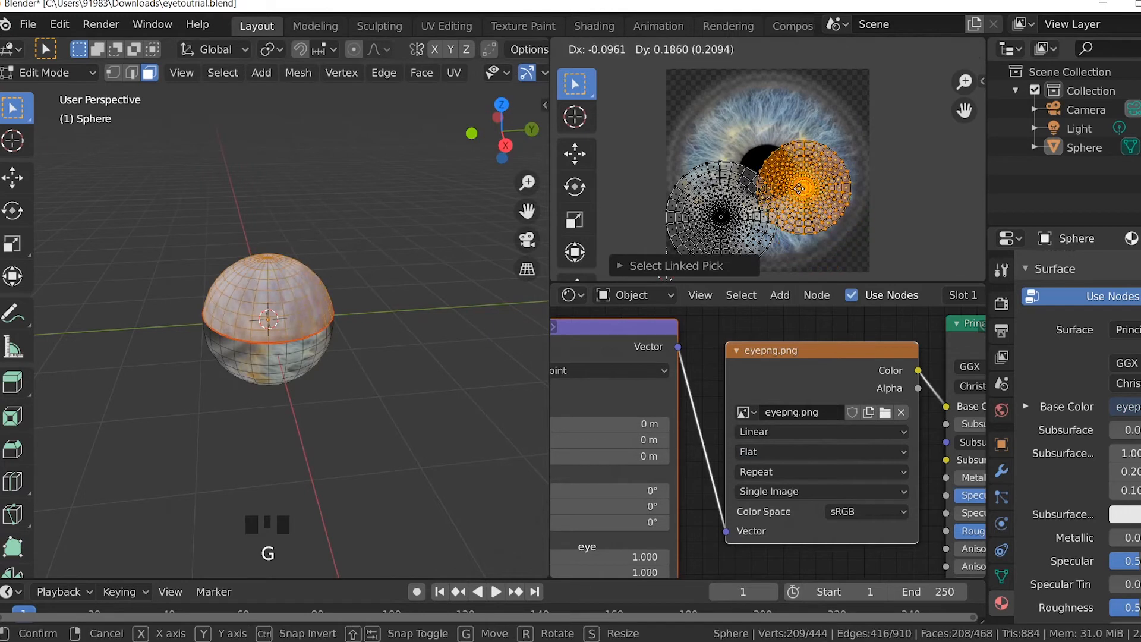
click(770, 175)
- Scale up the upper hemisphere's UV island around the pupil until its outer rings extend well beyond the iris image
middle_drag(419, 315, 408, 413)
scroll(381, 357, up, 2)
mouse_move(381, 358)
middle_down()
mouse_move(382, 377)
mouse_move(403, 362)
middle_up()
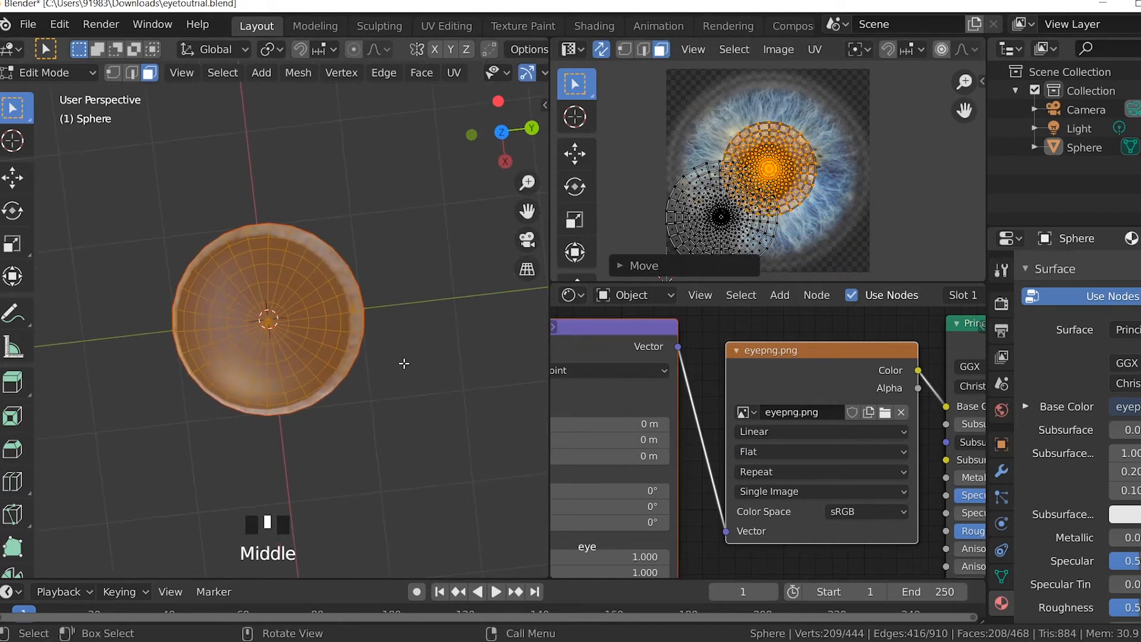
key(s)
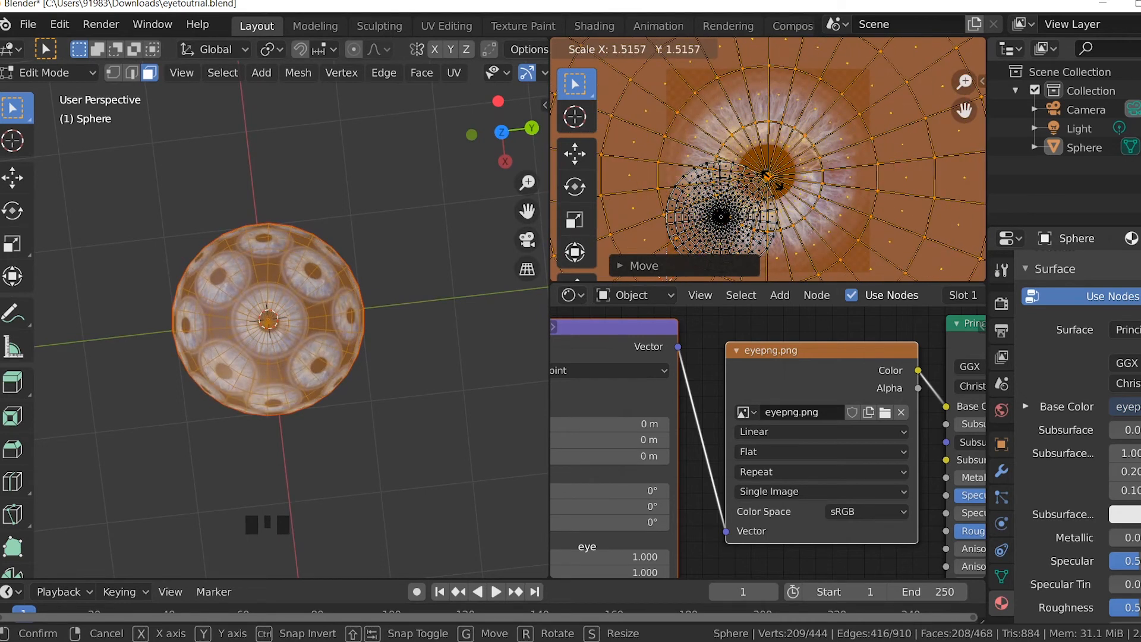
click(767, 176)
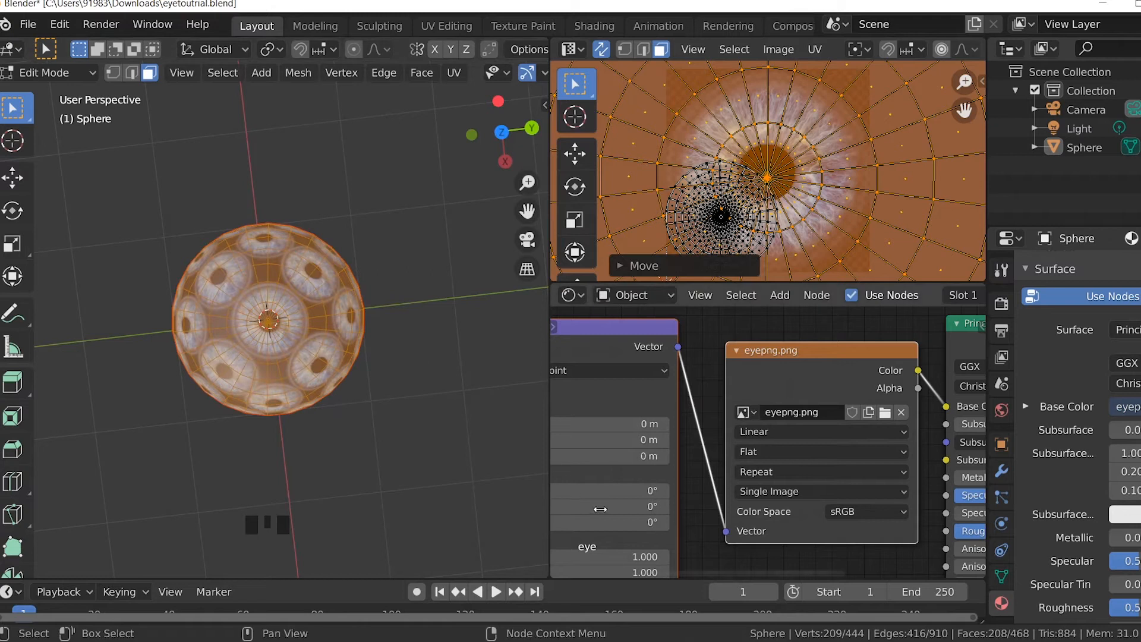
- Change the eyepng.png Image Texture node's extension mode to Clip
click(791, 468)
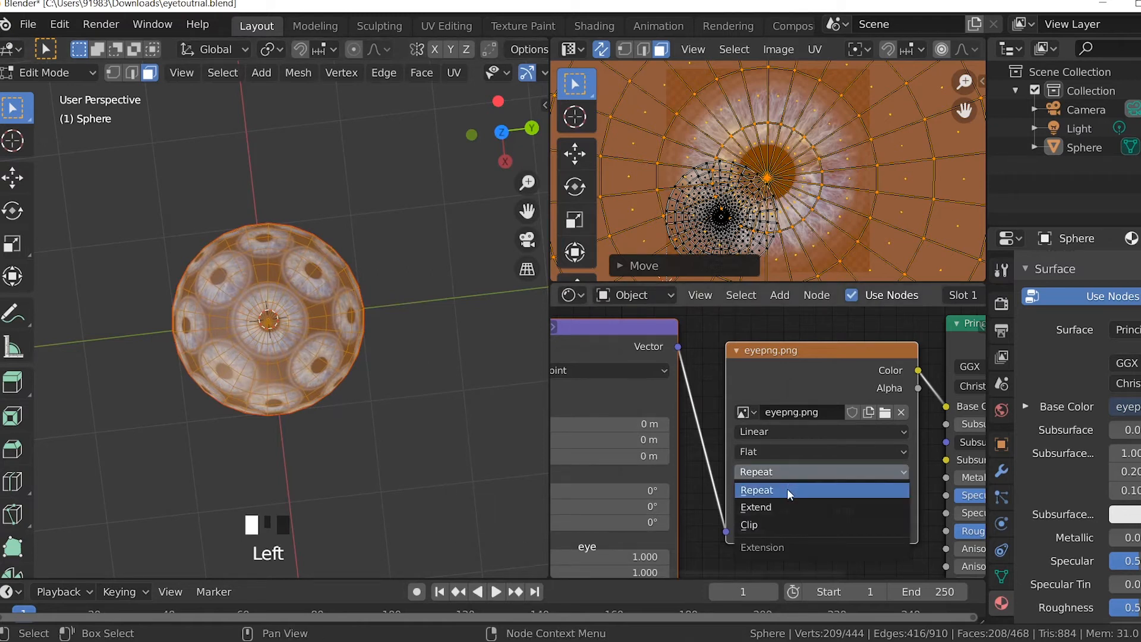
click(777, 523)
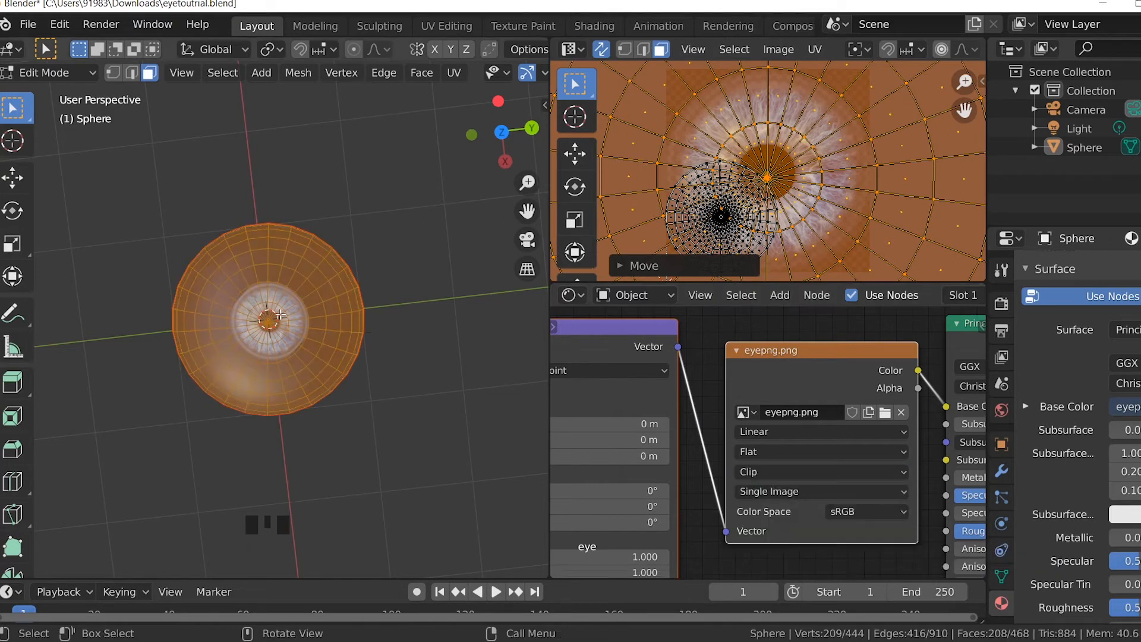
middle_drag(235, 469, 257, 360)
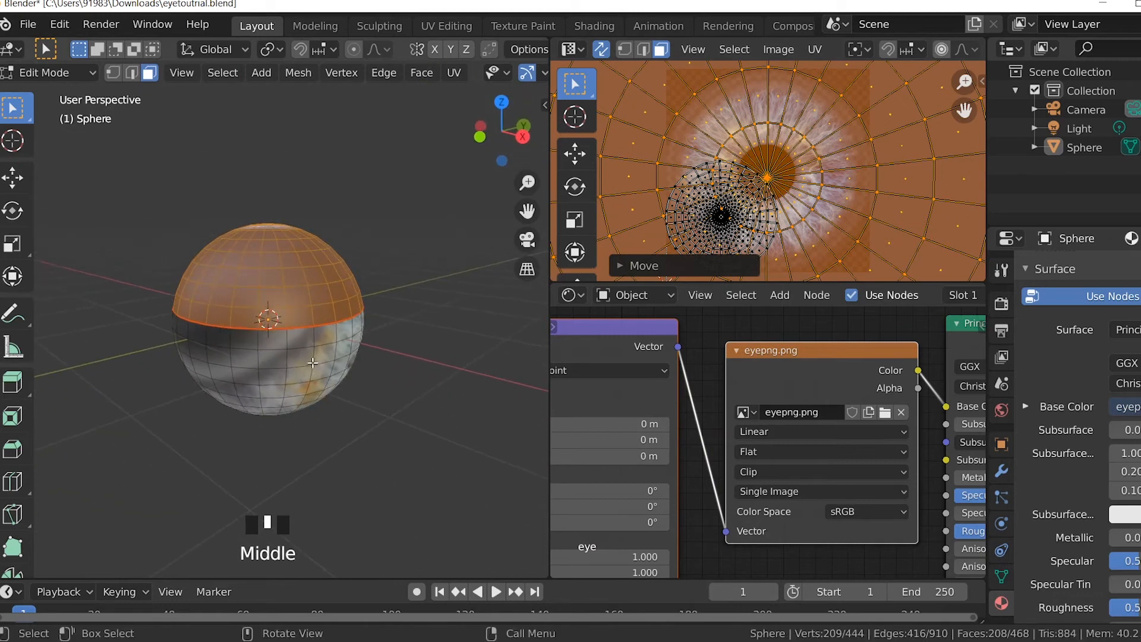
- Select only the lower hemisphere's UV island and move it off the iris, about -0.38 in X and -0.24 in Y
key(alt+a)
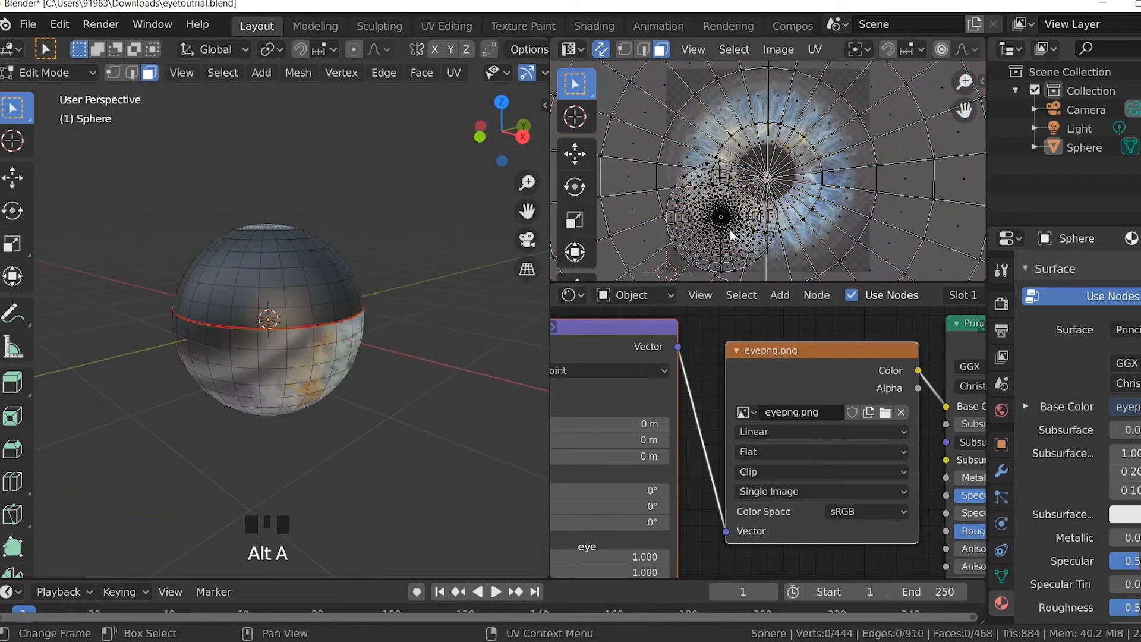
key(l)
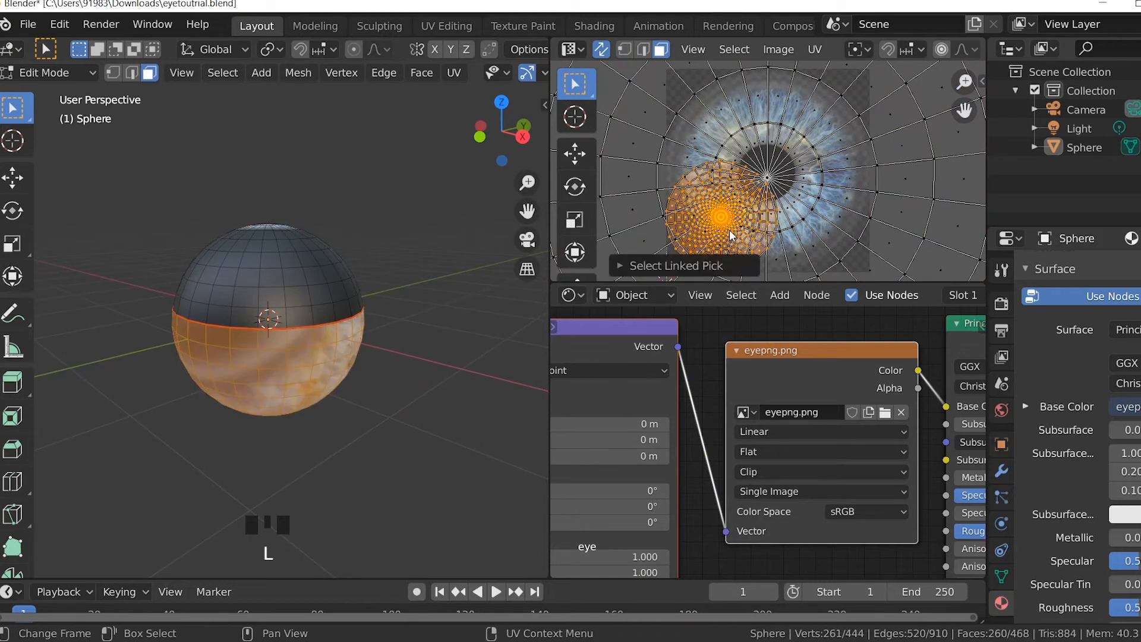
key(g)
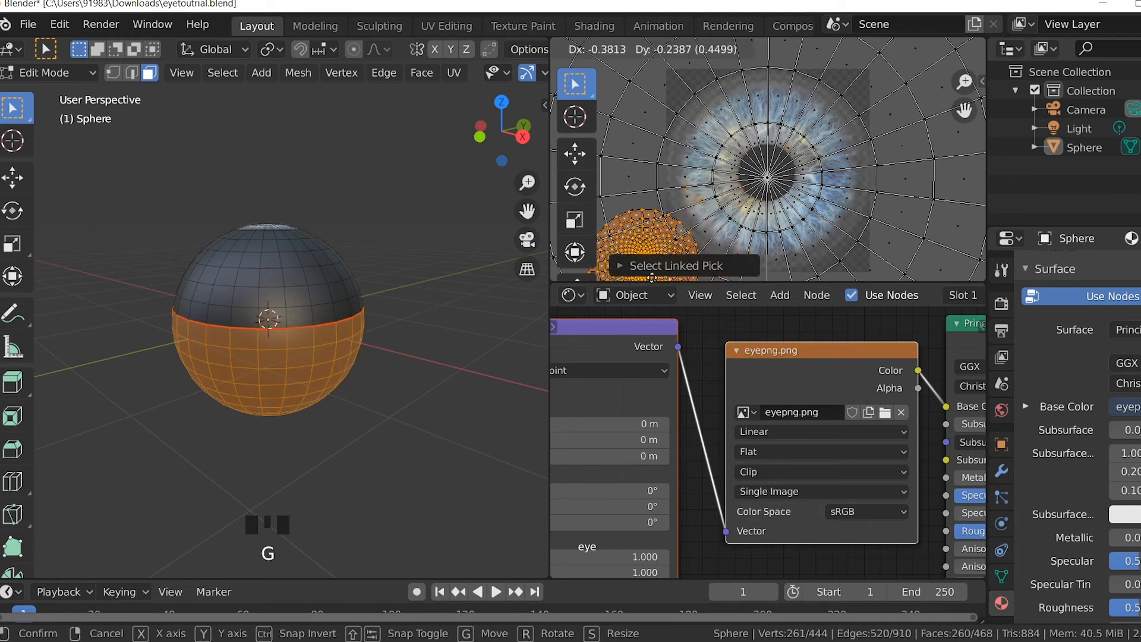
click(657, 274)
middle_drag(338, 448, 392, 329)
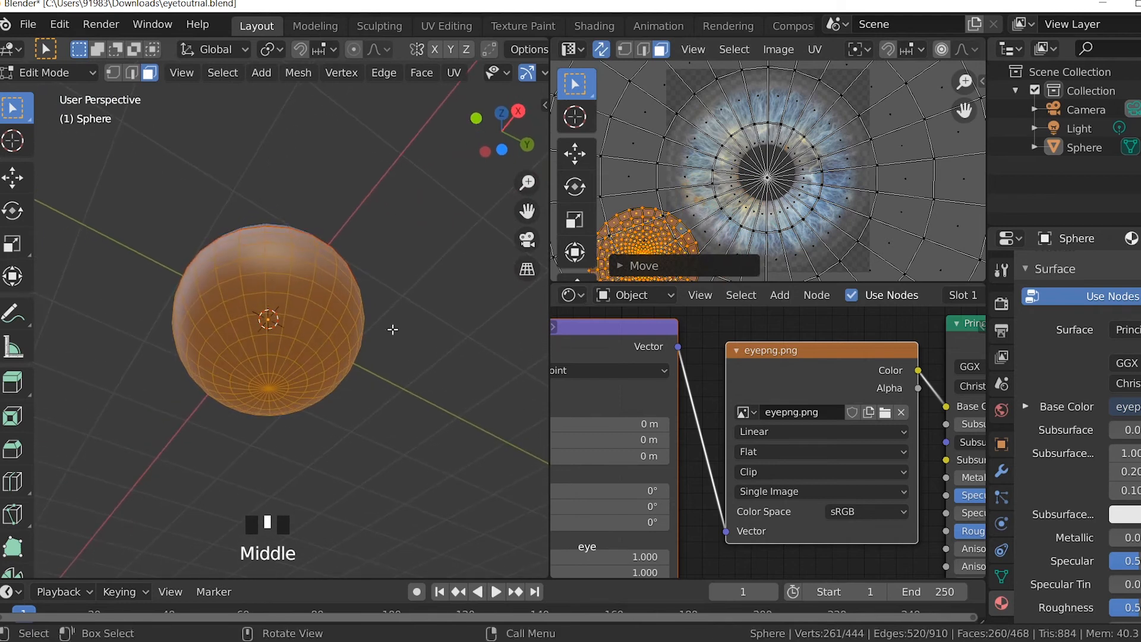
- Finish the UV island adjustment and return the sphere to Object Mode
click(162, 200)
key(Tab)
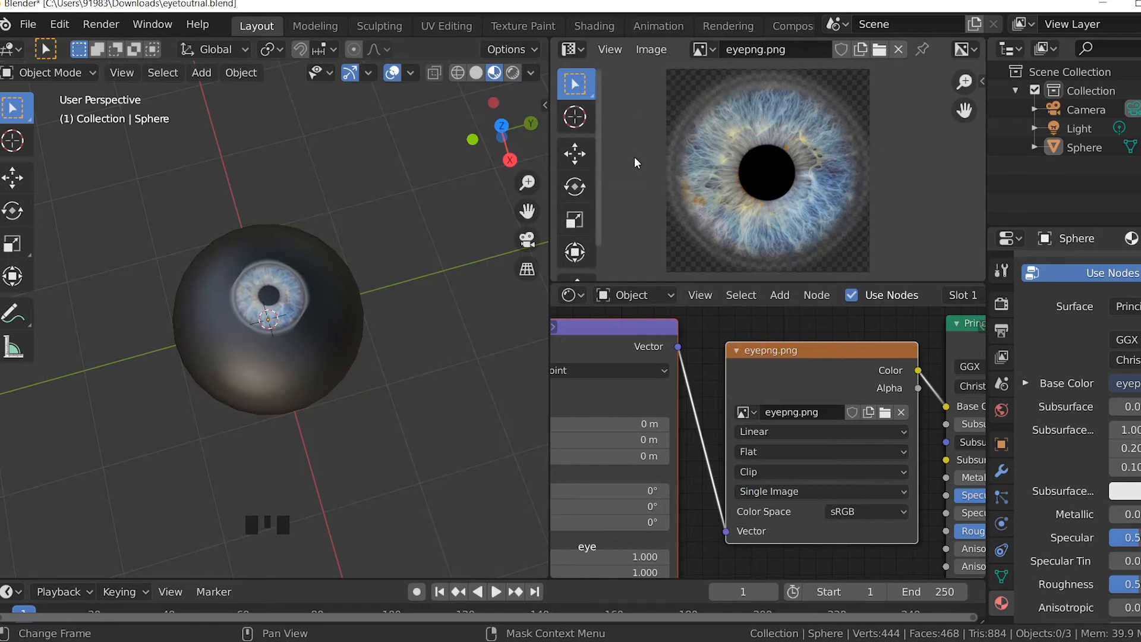
click(645, 208)
- Duplicate the Principled BSDF node below the original and set the copy's Base Color to pure white, value 1.000
middle_drag(898, 392, 769, 454)
middle_drag(750, 349, 715, 355)
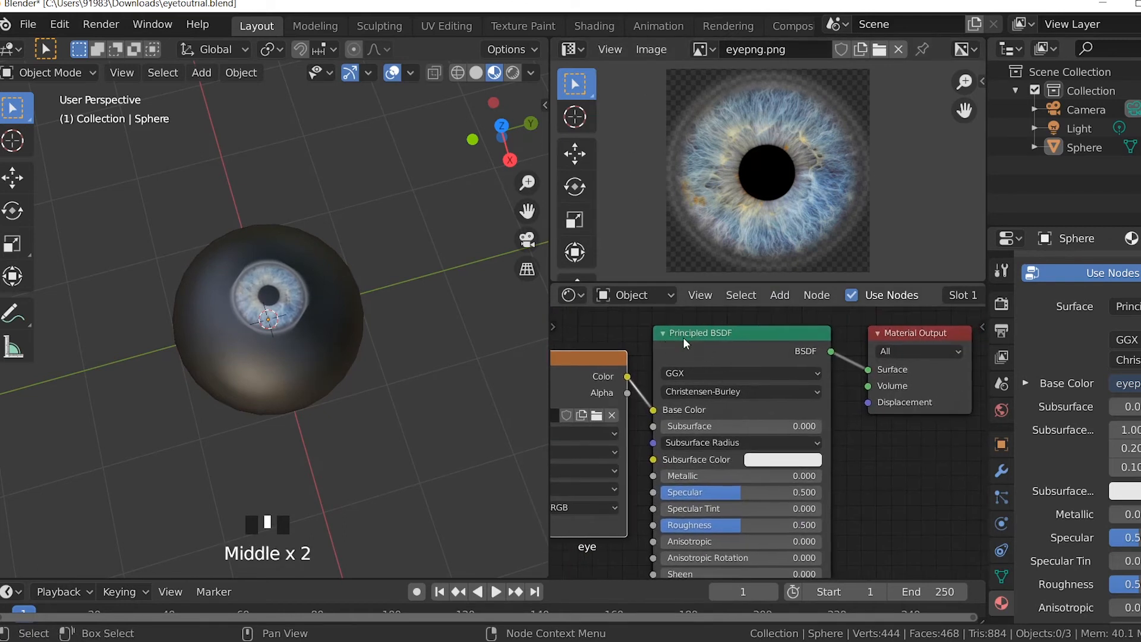
scroll(732, 368, down, 1)
scroll(731, 371, down, 7)
middle_drag(762, 482, 772, 418)
click(784, 368)
scroll(780, 434, down, 7)
key(shift+d)
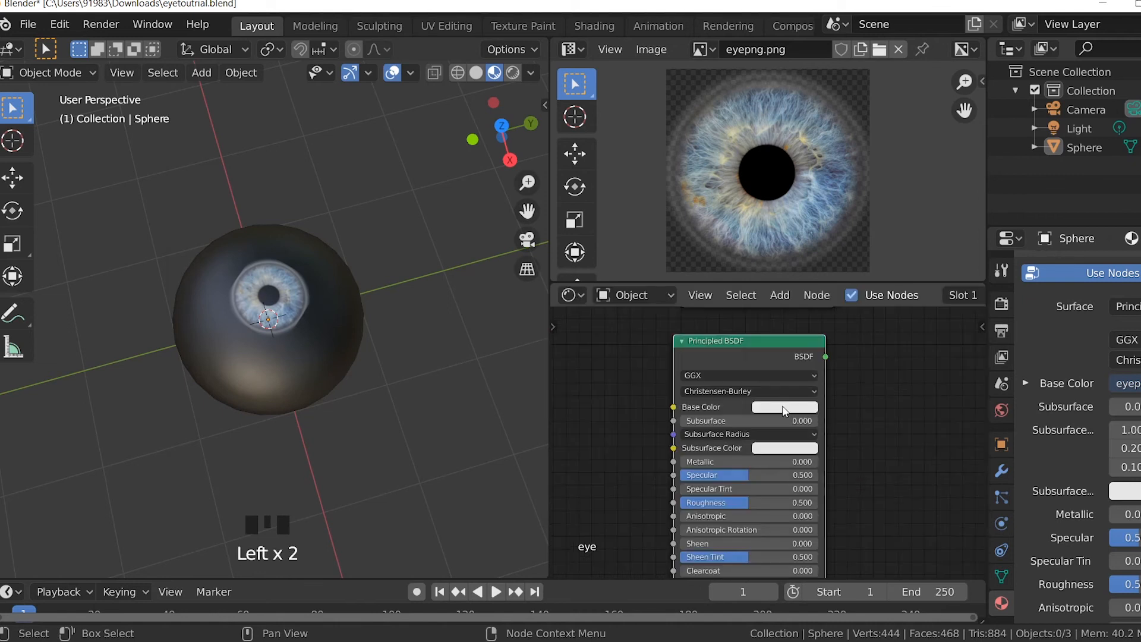
click(783, 408)
drag(862, 235, 865, 228)
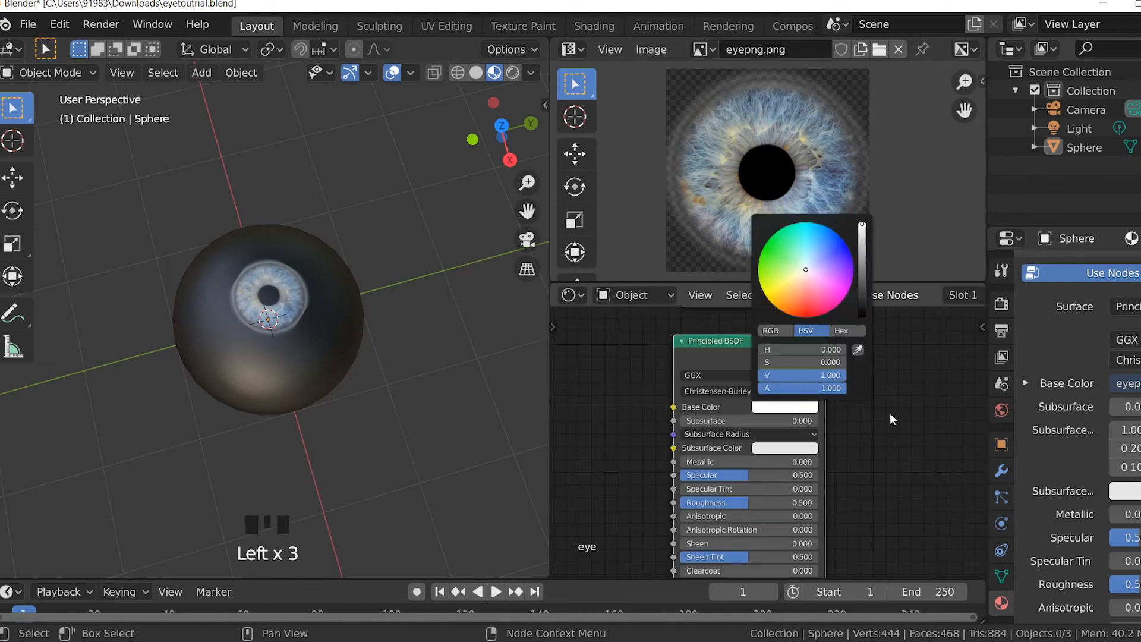
- Add a Mix Shader node beside the duplicated Principled BSDF
middle_drag(892, 419, 730, 426)
scroll(725, 416, up, 3)
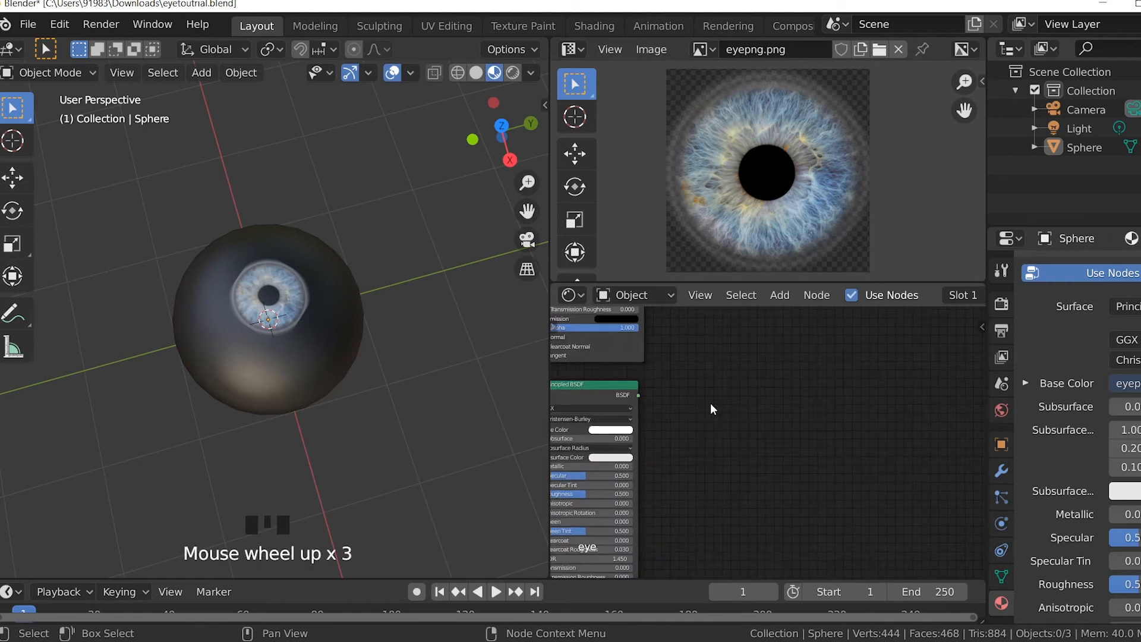
key(shift+a)
mouse_move(711, 403)
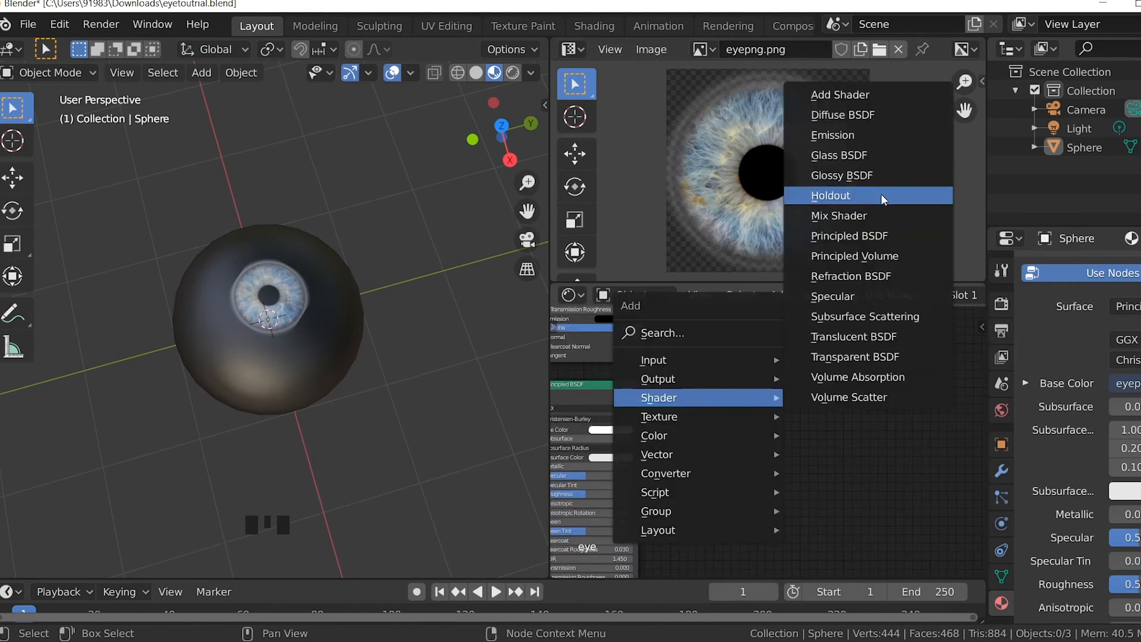
click(873, 220)
click(717, 406)
scroll(718, 405, up, 3)
scroll(766, 443, down, 10)
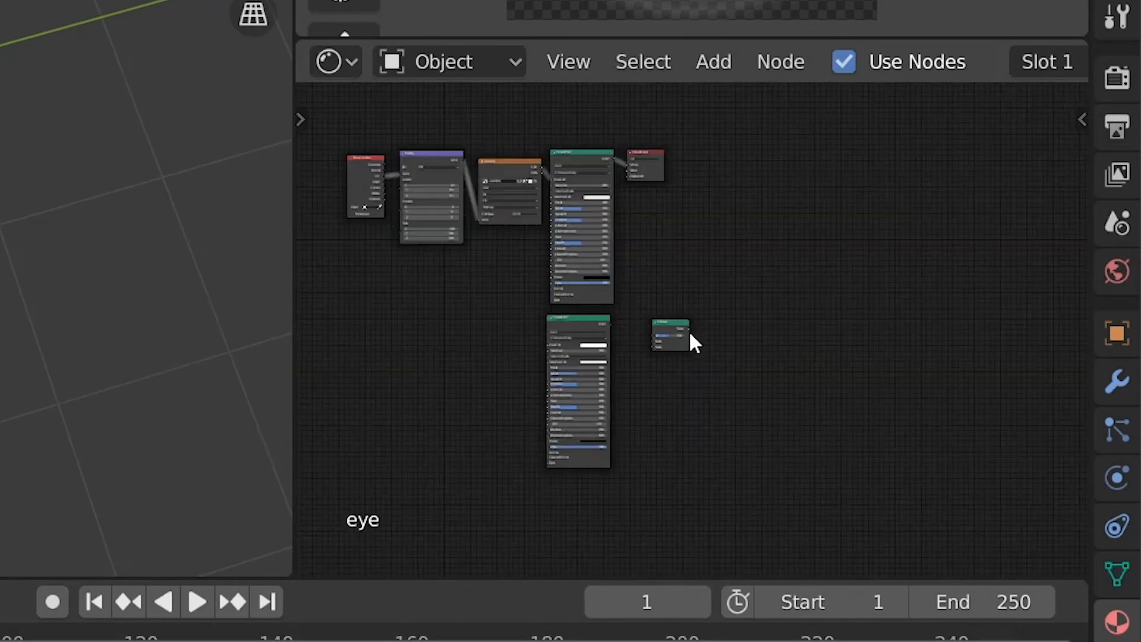
- Place the Mix Shader before the Material Output and connect the original Principled BSDF through its second Shader input to Surface
drag(666, 330, 654, 248)
drag(651, 154, 727, 178)
scroll(803, 233, up, 5)
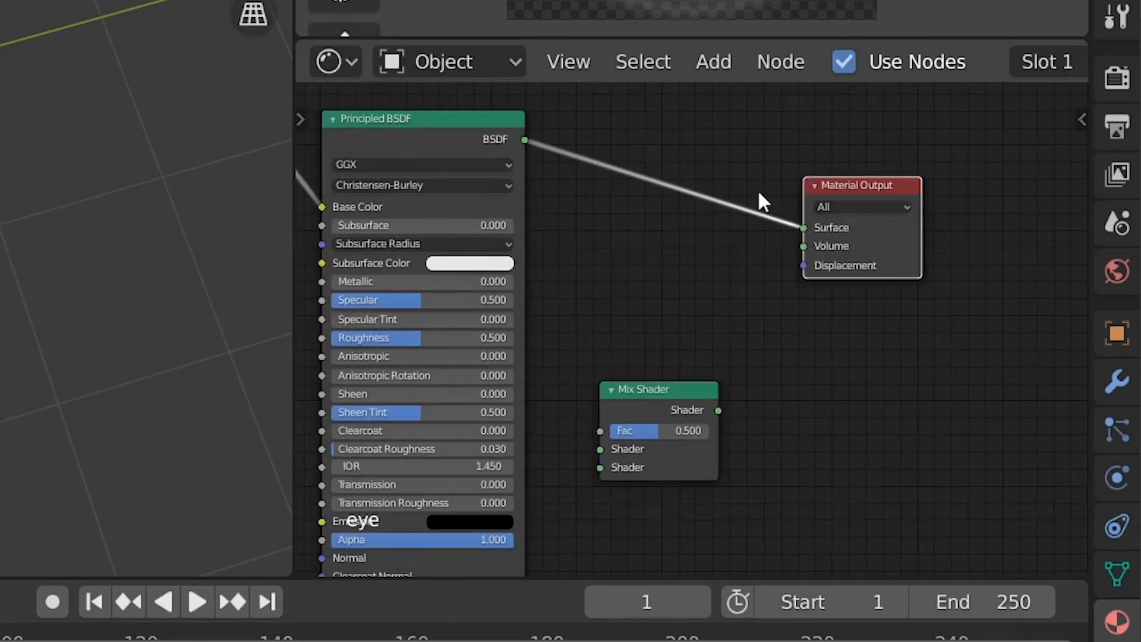
drag(806, 227, 595, 429)
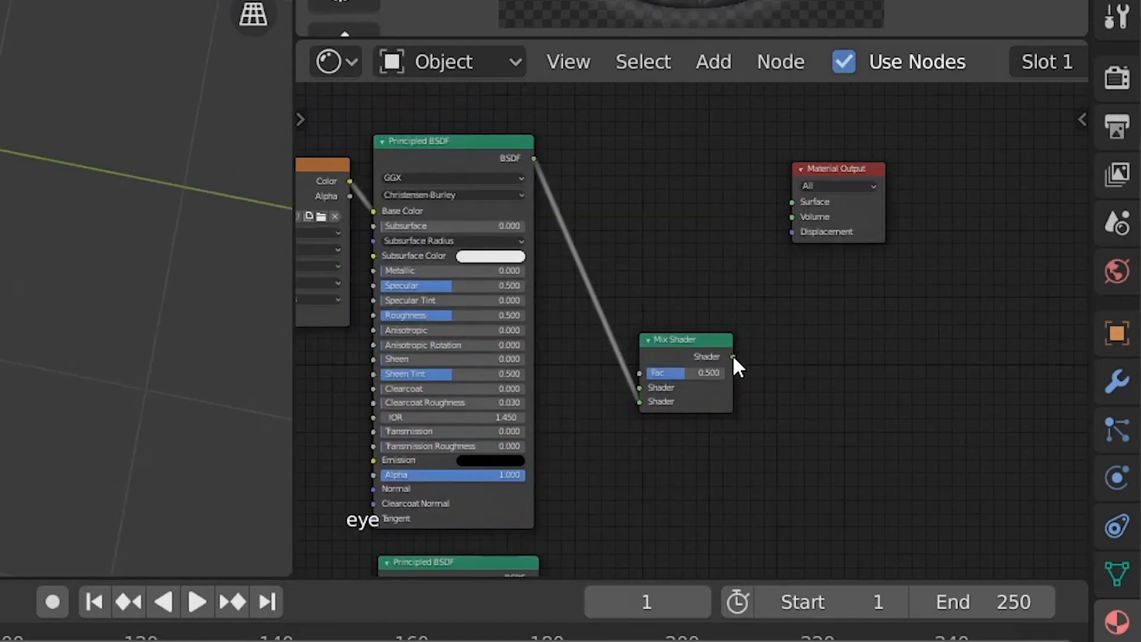
drag(734, 356, 794, 202)
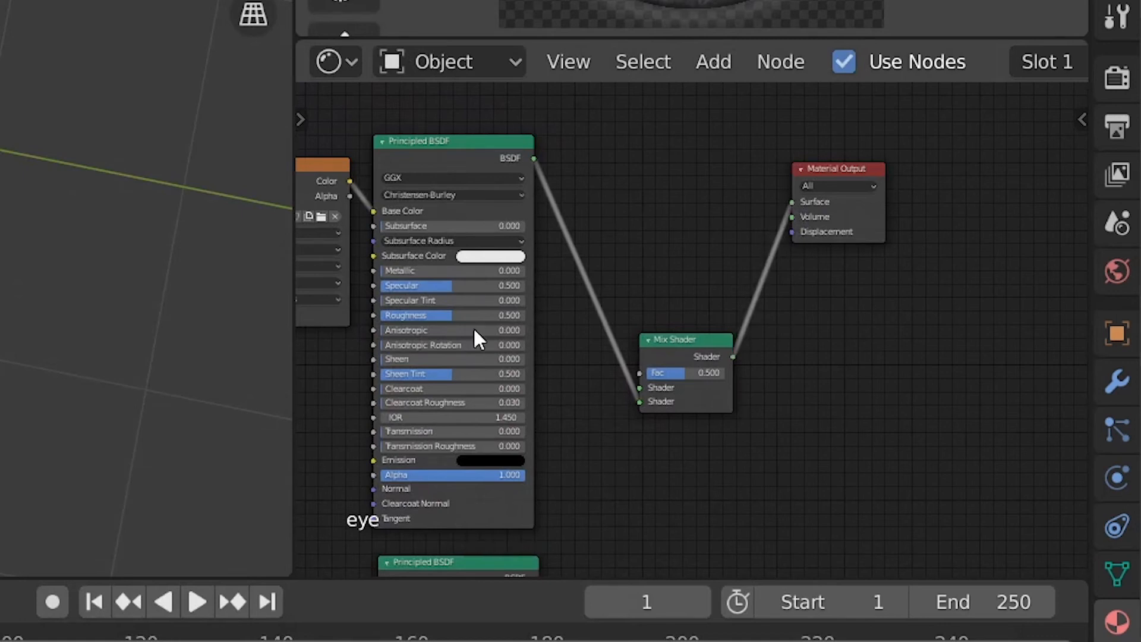
- Connect the iris image's Alpha to the Mix Shader's Fac and the white Principled BSDF to its first Shader input
middle_drag(500, 255, 610, 228)
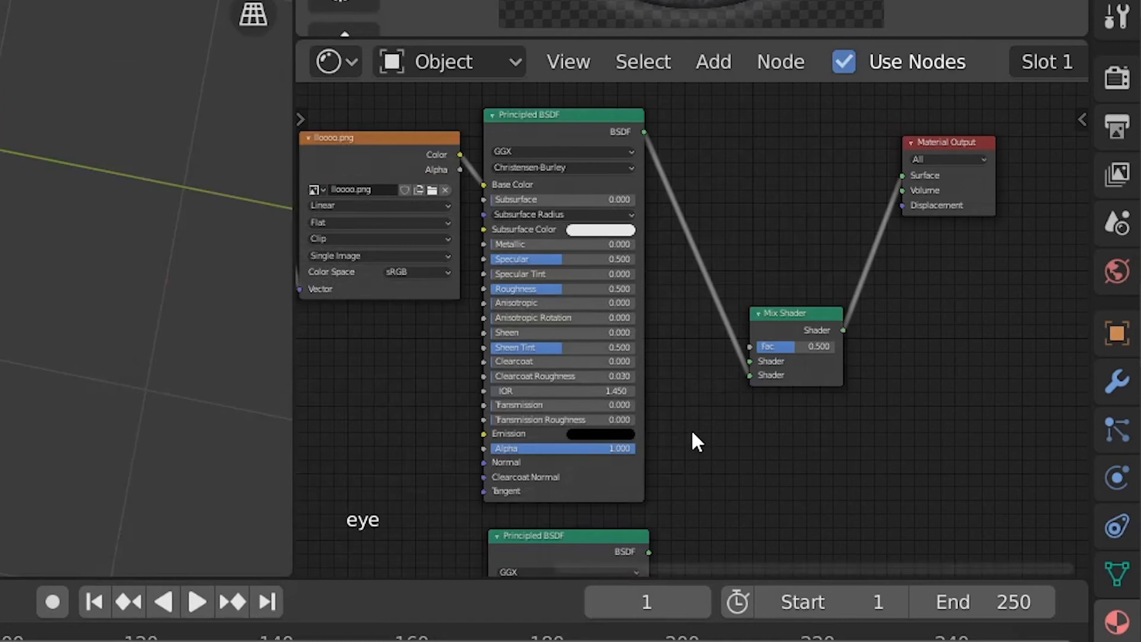
middle_drag(669, 483, 675, 163)
scroll(683, 305, down, 4)
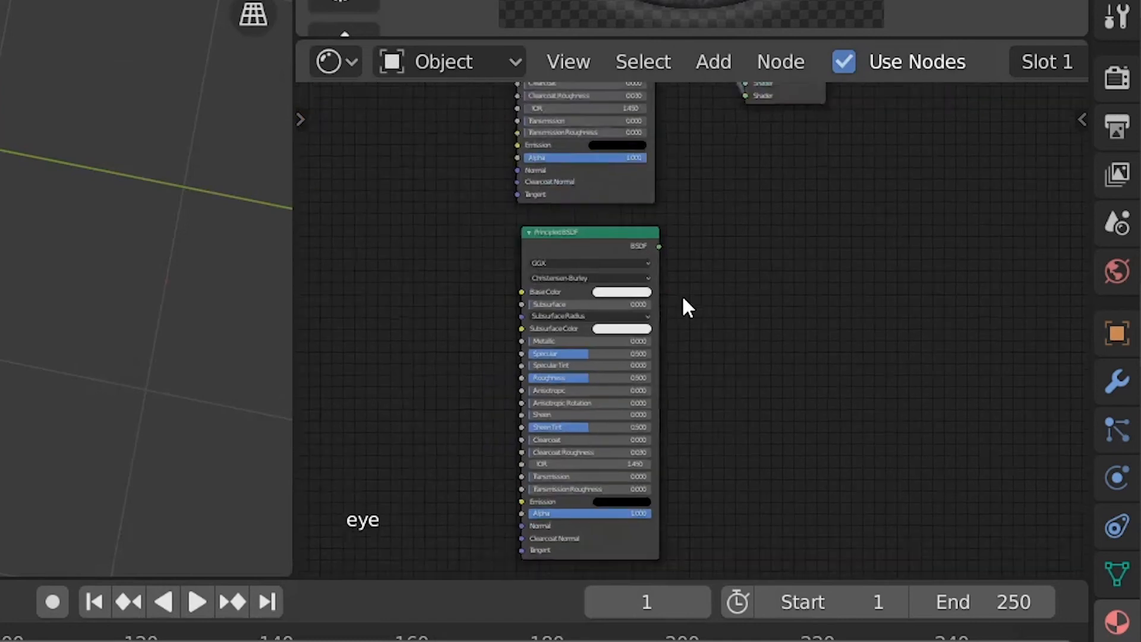
middle_drag(731, 247, 726, 398)
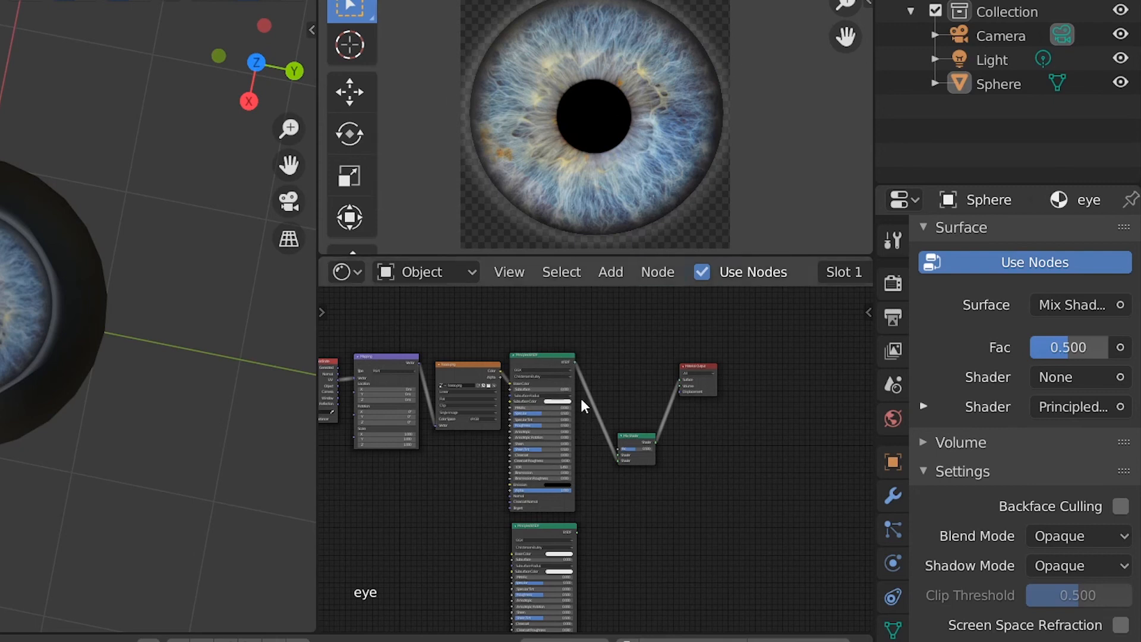
middle_drag(780, 476, 762, 502)
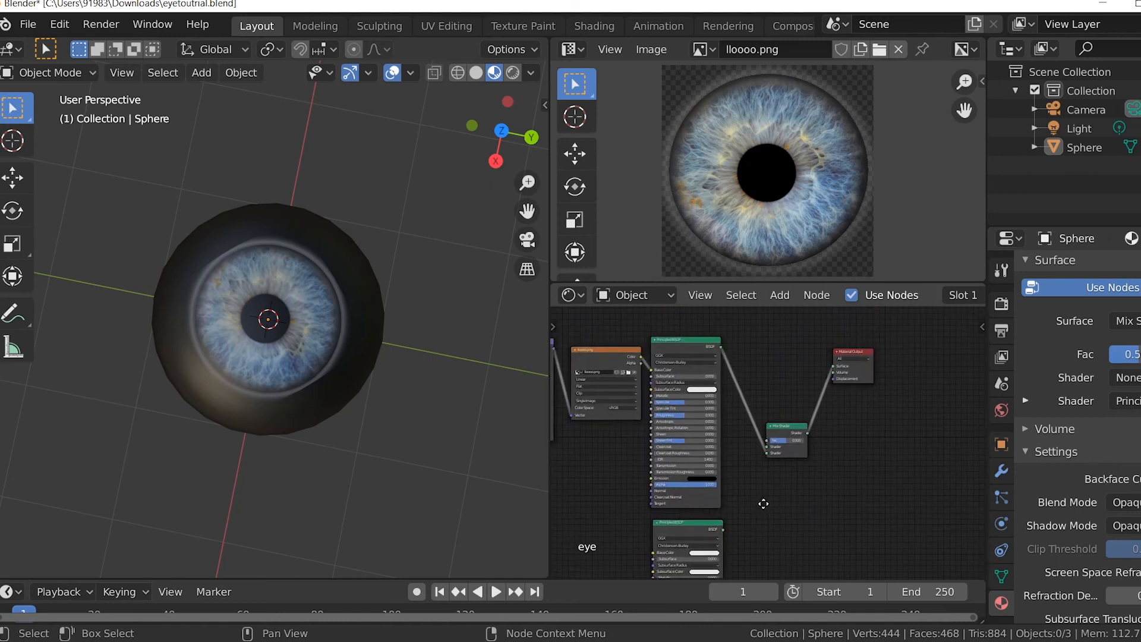
scroll(764, 503, up, 1)
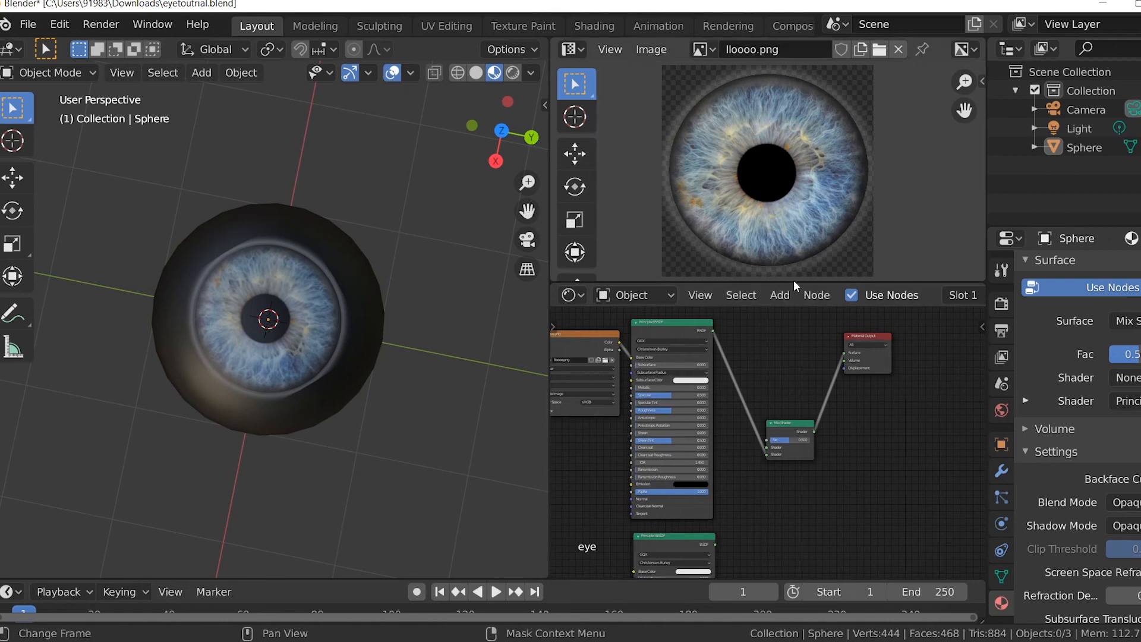
drag(620, 349, 631, 354)
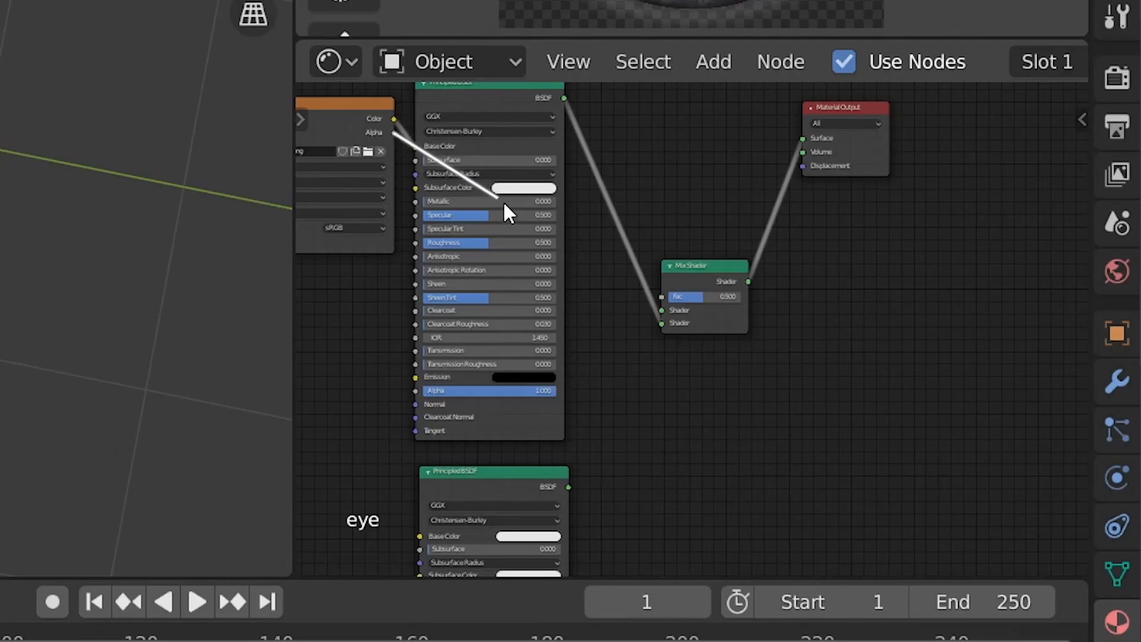
drag(504, 205, 660, 298)
shift+scroll(659, 299, down, 1)
drag(569, 443, 663, 271)
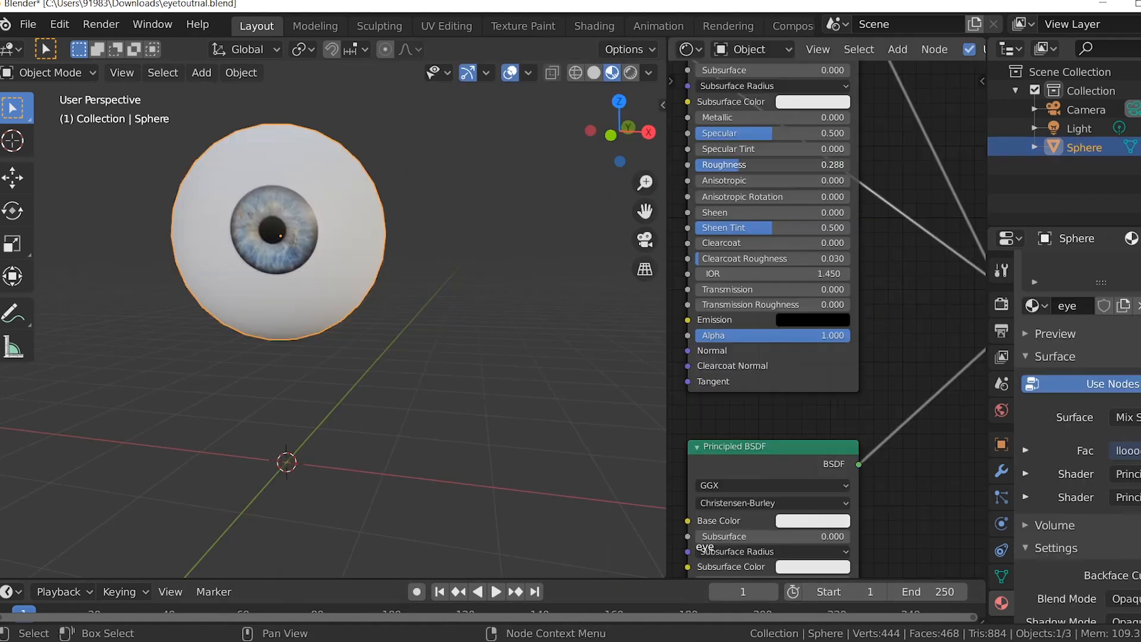
- Reduce the white Principled BSDF's Roughness to make the eyeball glossier and check the result from another angle
middle_drag(884, 497, 876, 293)
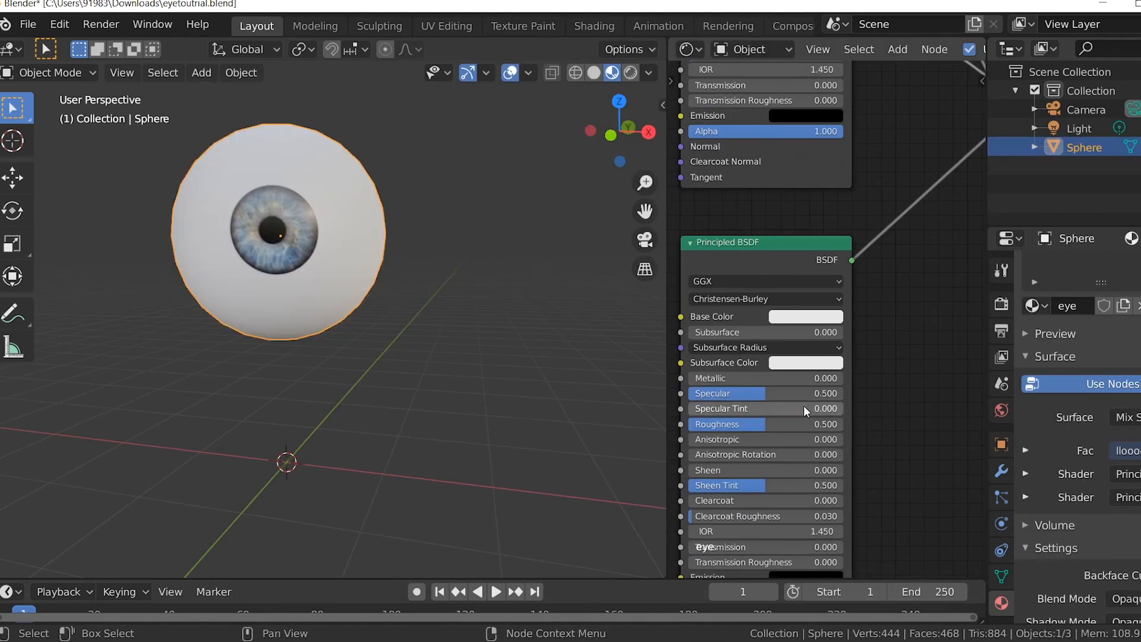
drag(762, 430, 726, 427)
scroll(491, 385, down, 4)
middle_drag(437, 371, 357, 352)
scroll(410, 363, up, 4)
drag(723, 425, 705, 424)
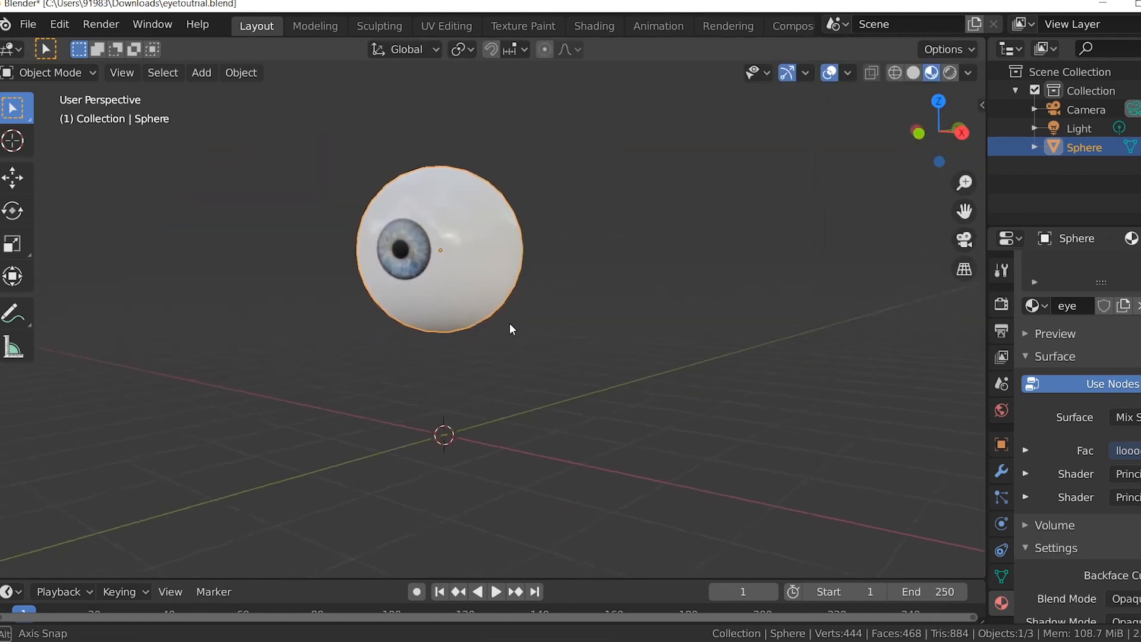
middle_drag(510, 326, 569, 328)
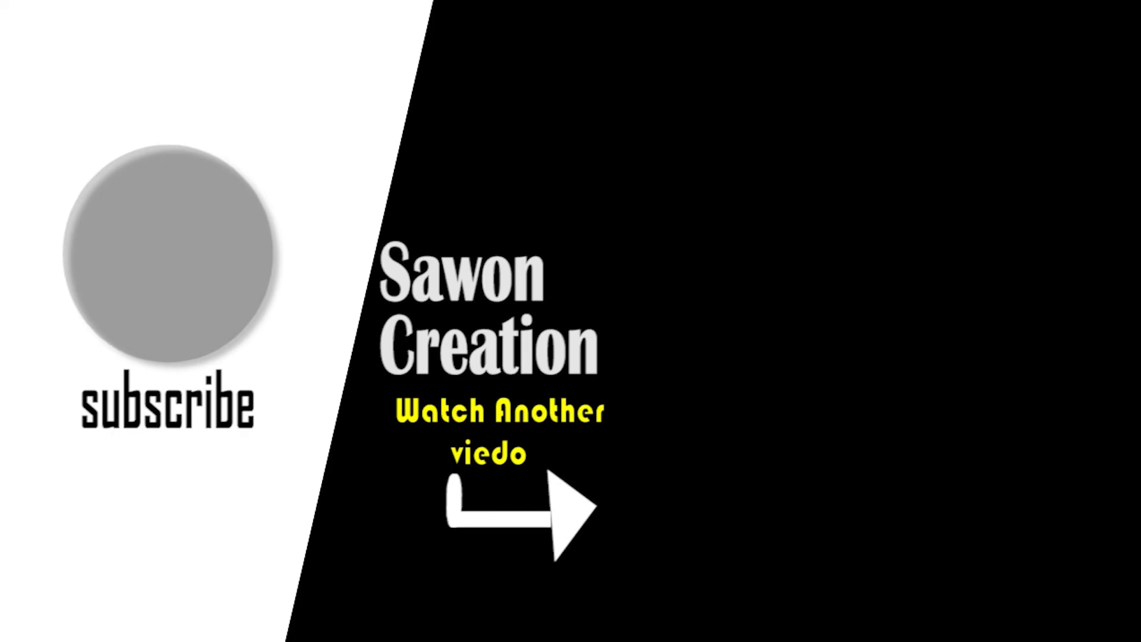